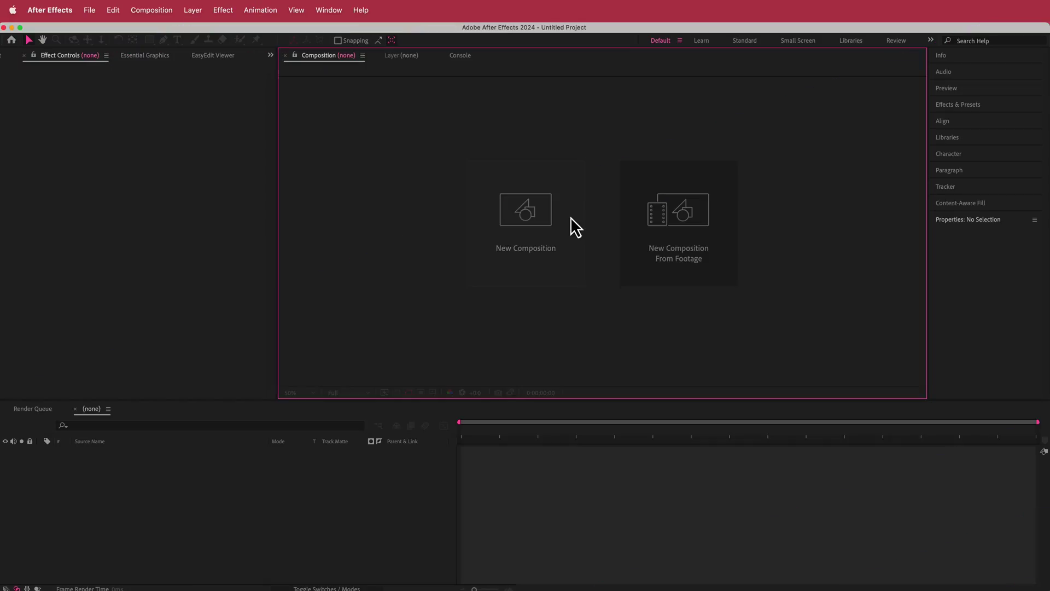
# Start a new composition from the home screen
pyautogui.click(571, 218)
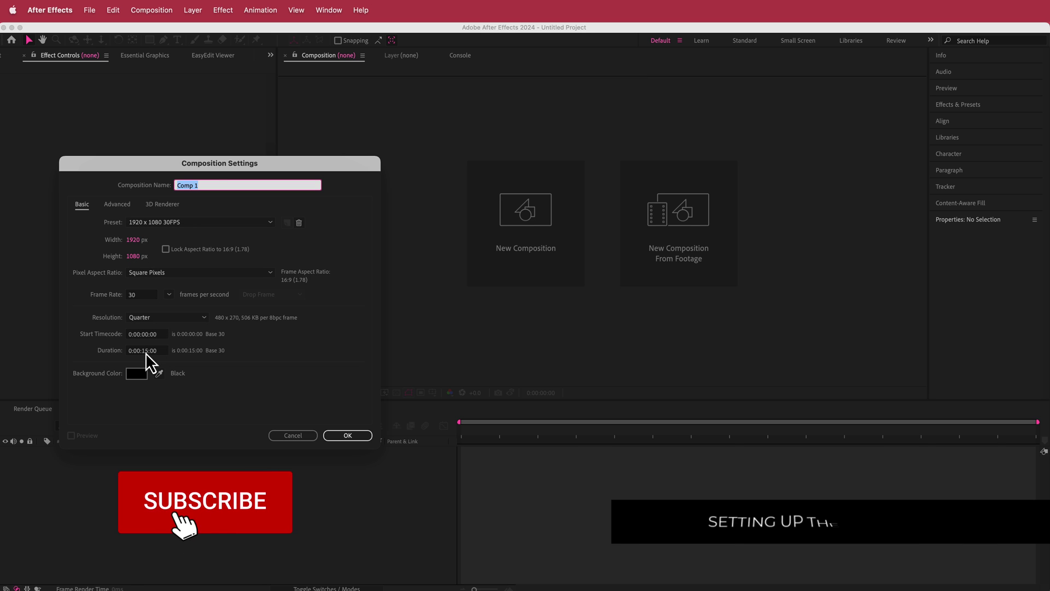
# Name the first composition RENDER, then create a second composition named LINES
pyautogui.write('RENDER')
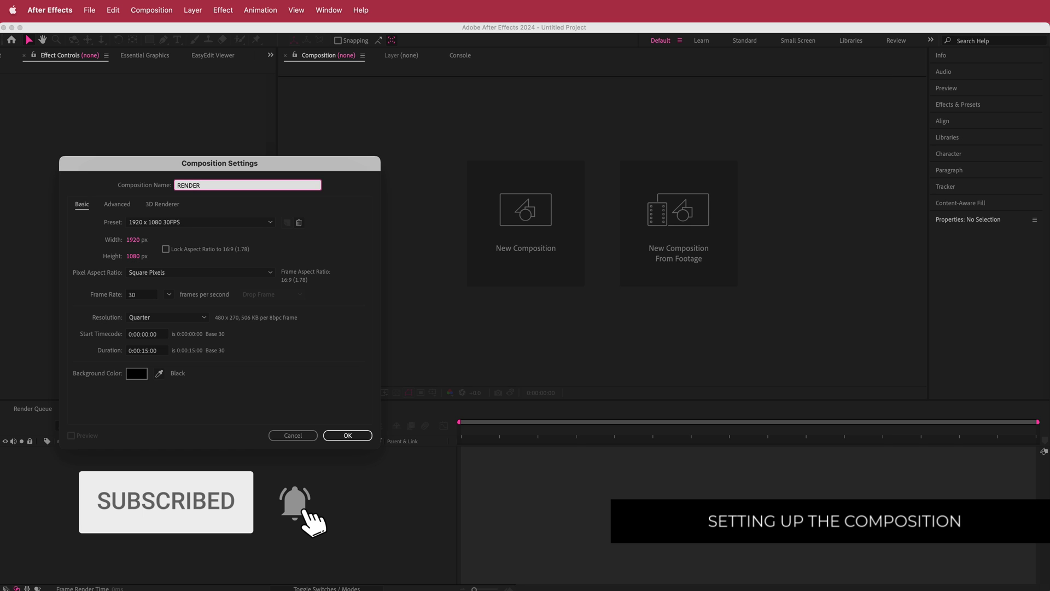
pyautogui.press('Return')
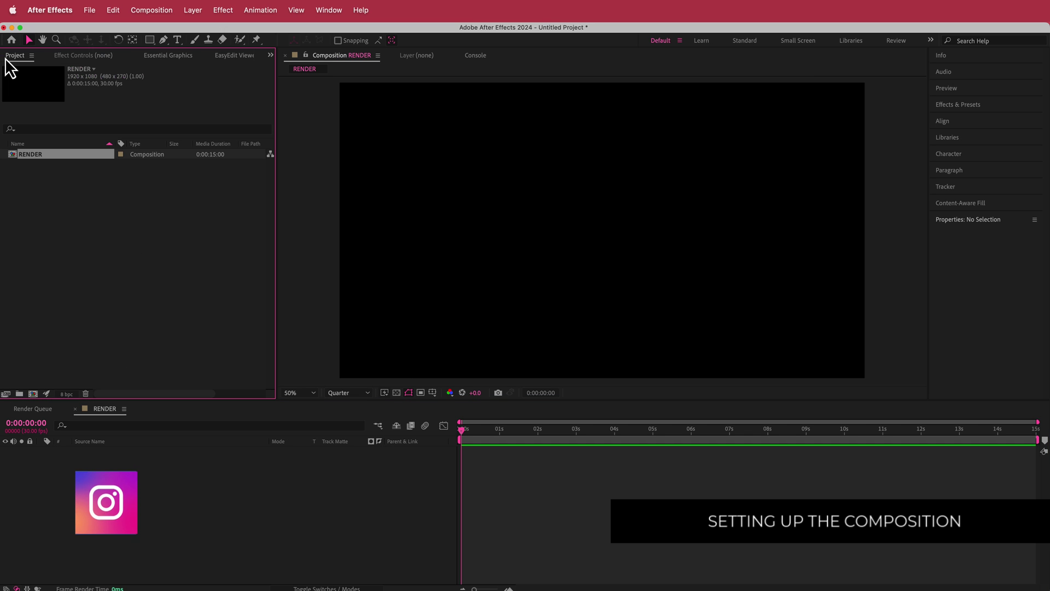
pyautogui.click(34, 394)
pyautogui.write('LINES')
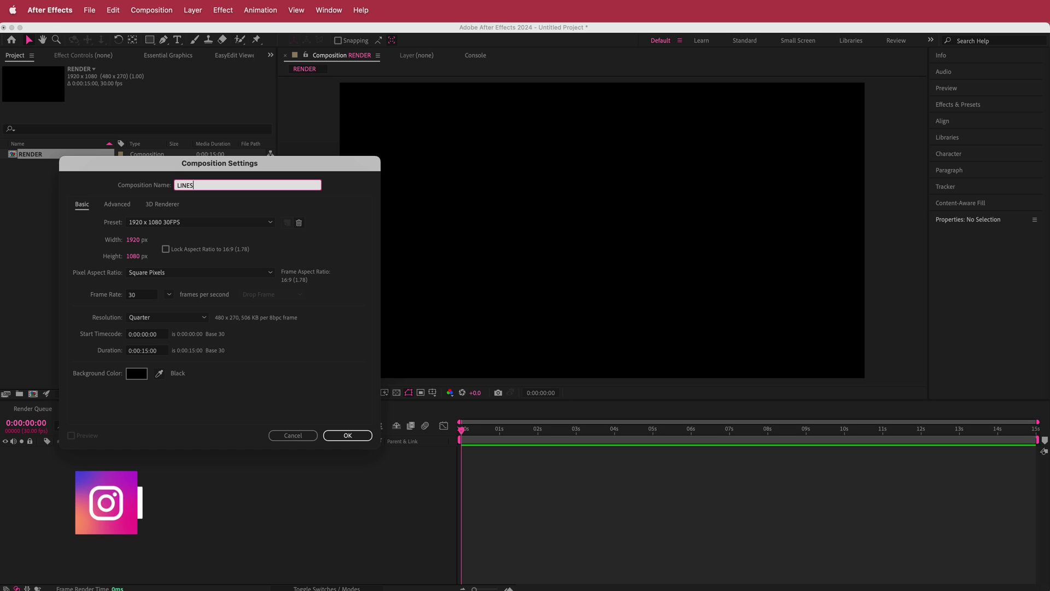
pyautogui.press('Return')
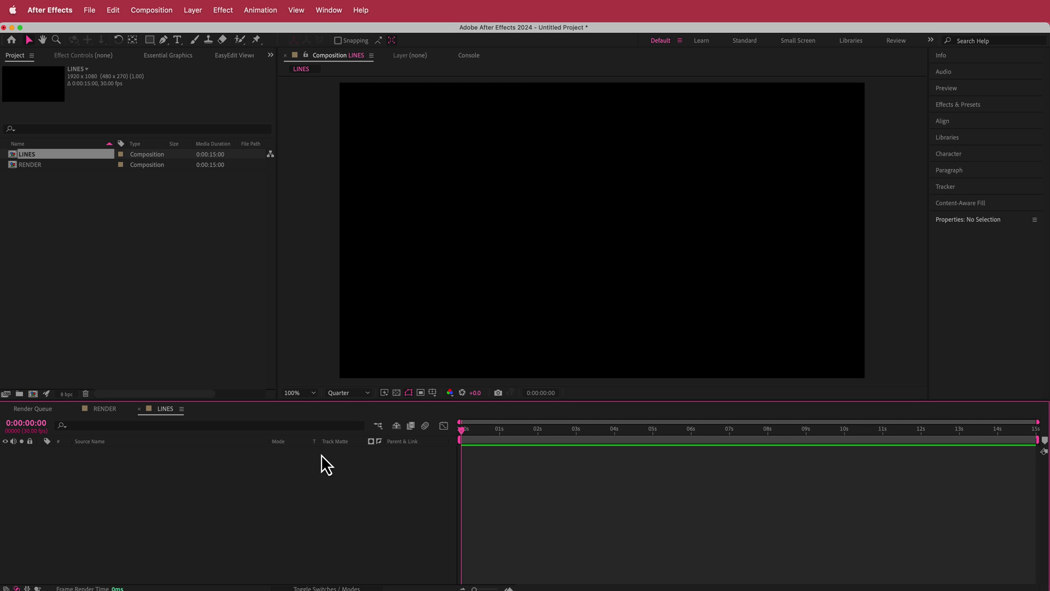
# Show the Title/Action Safe guides and draw a circle from the comp centre with the Ellipse Tool
pyautogui.click(433, 393)
pyautogui.click(444, 405)
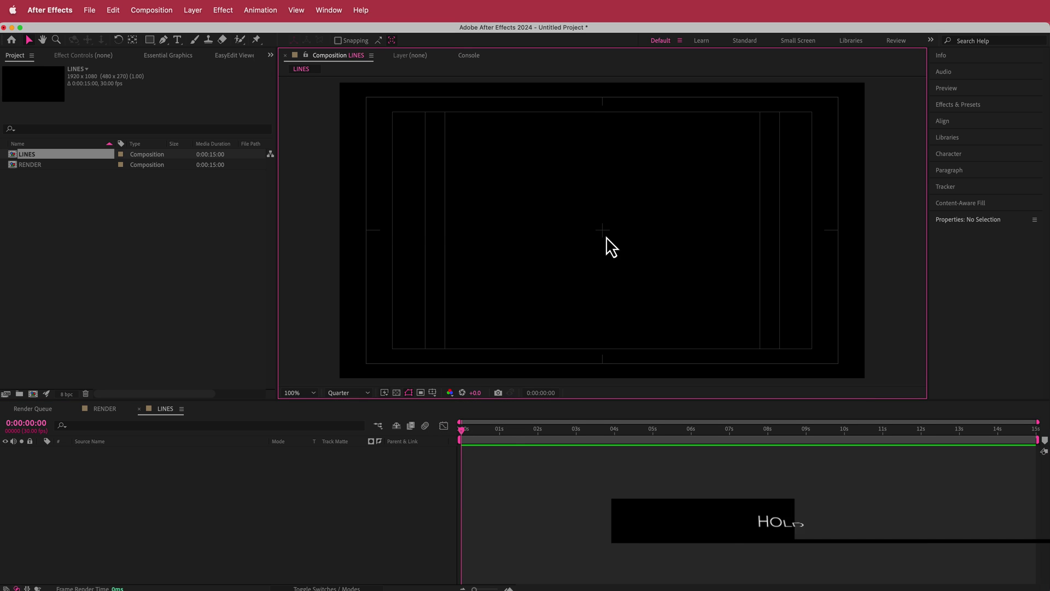
pyautogui.moveTo(154, 45); pyautogui.dragTo(187, 65)
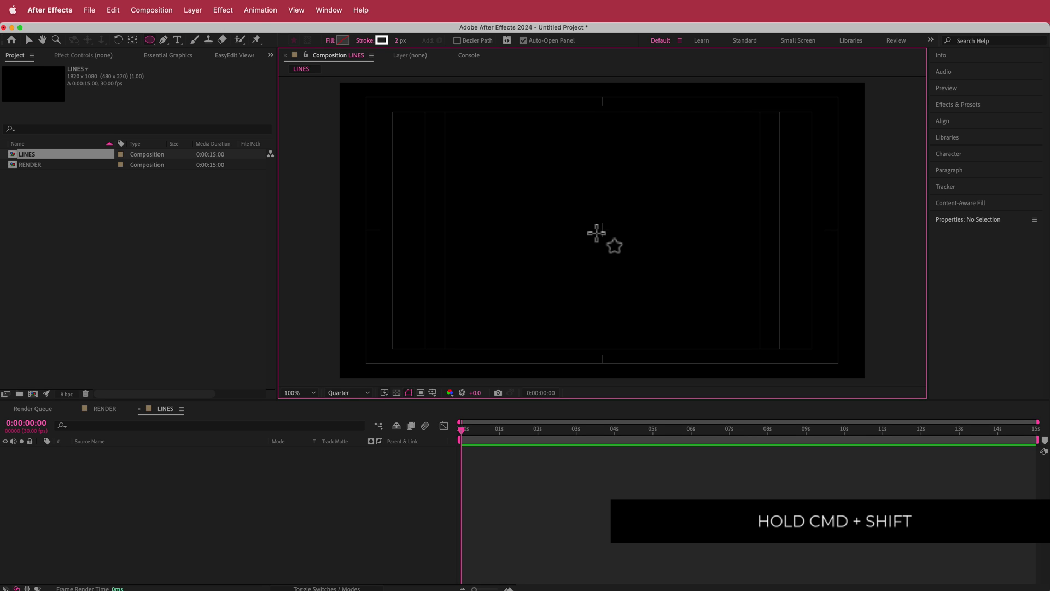
pyautogui.moveTo(602, 231); pyautogui.dragTo(661, 302)
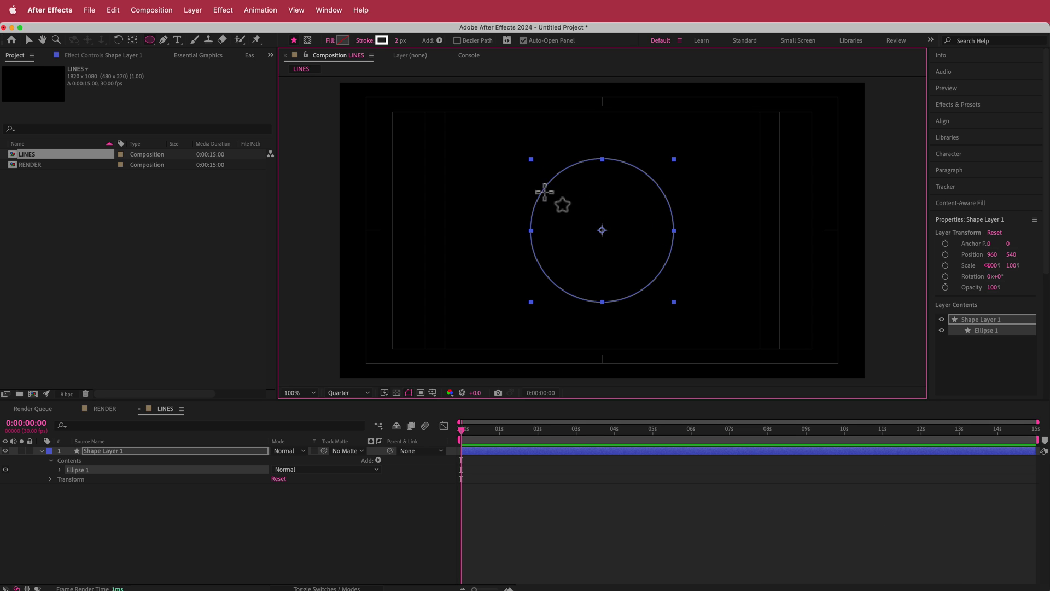
# Expand the Align panel and browse the Window menu without changes
pyautogui.click(937, 120)
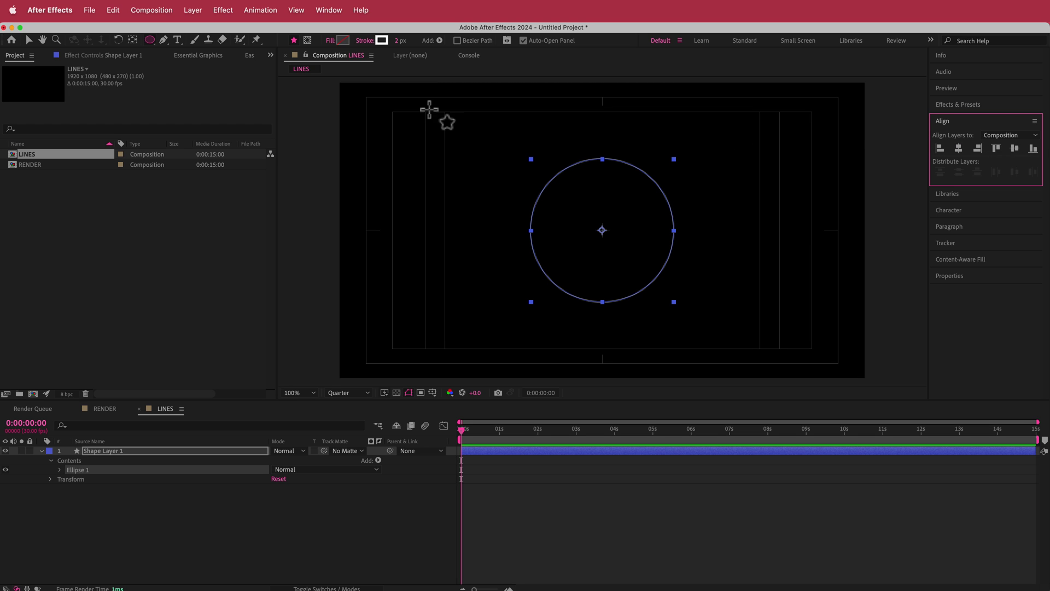
pyautogui.click(301, 11)
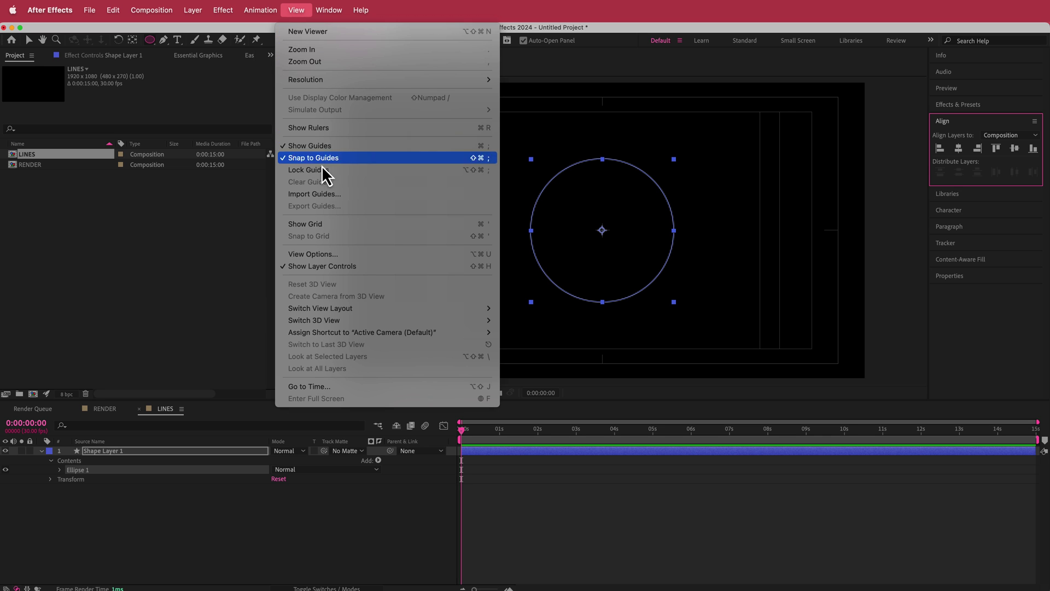
pyautogui.moveTo(325, 14)
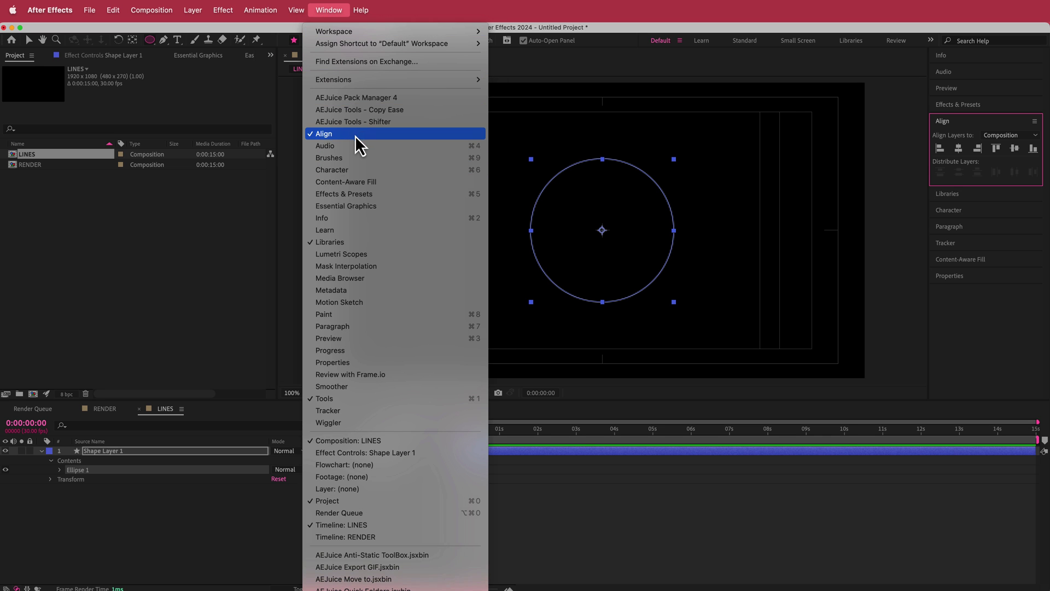
pyautogui.click(245, 252)
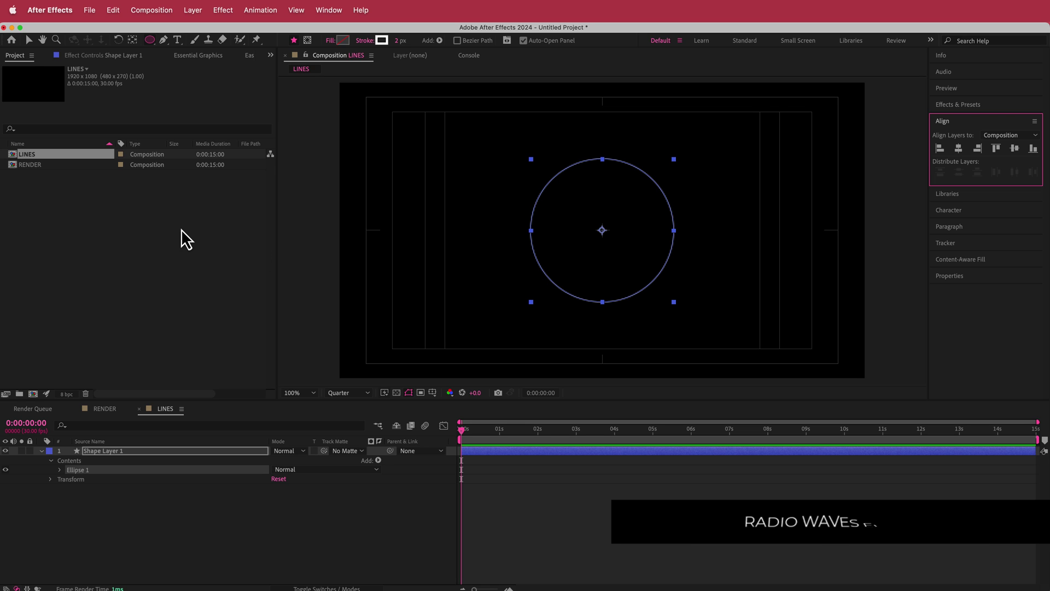
# Apply Radio Waves to the circle layer and set Render Quality to 2
pyautogui.hotkey('ctrl', 'space')
pyautogui.write('radio')
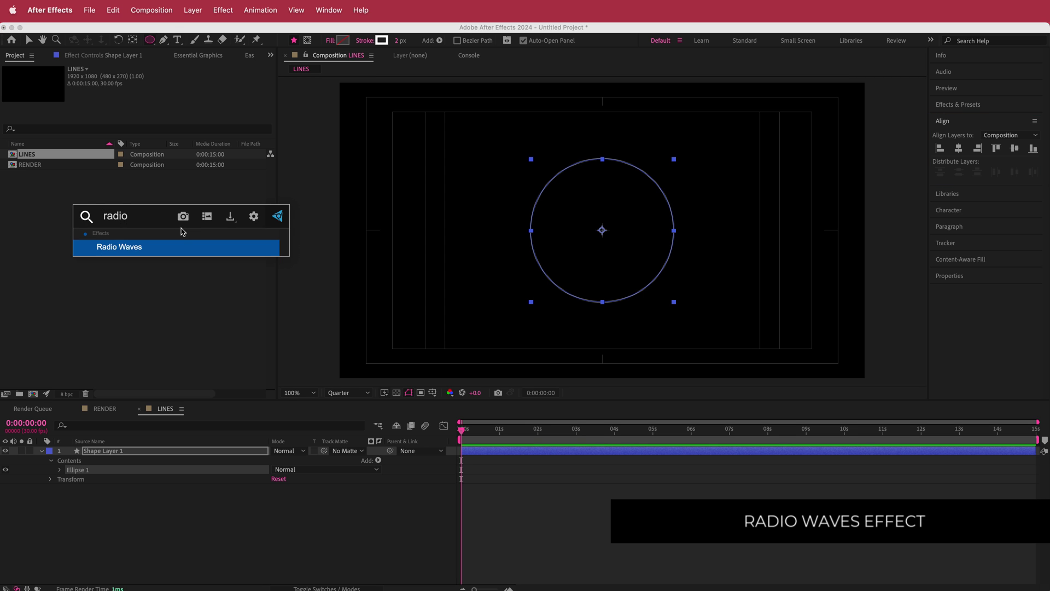
pyautogui.press('Return')
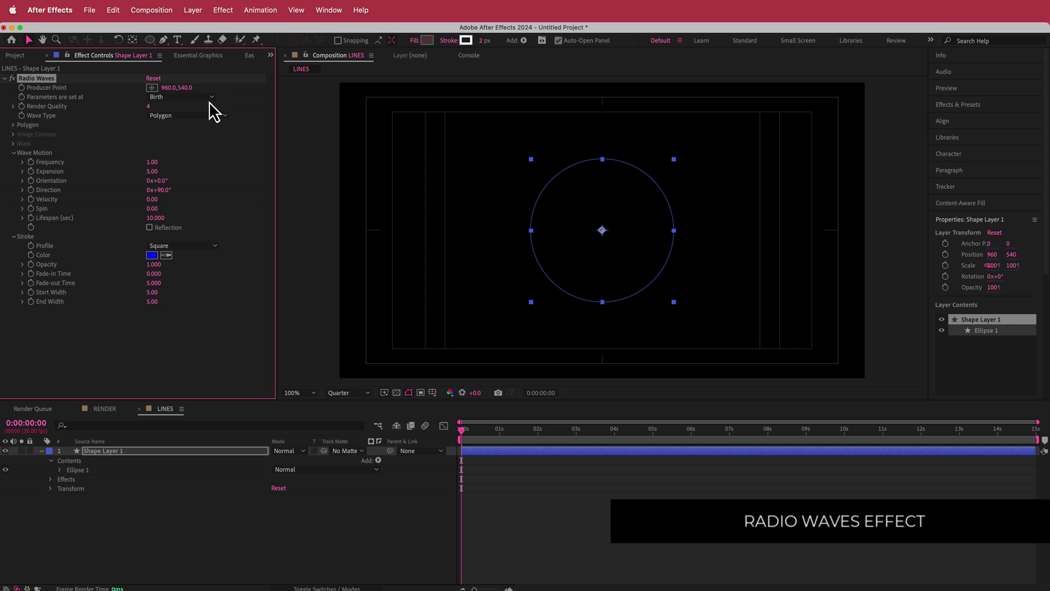
pyautogui.click(150, 107)
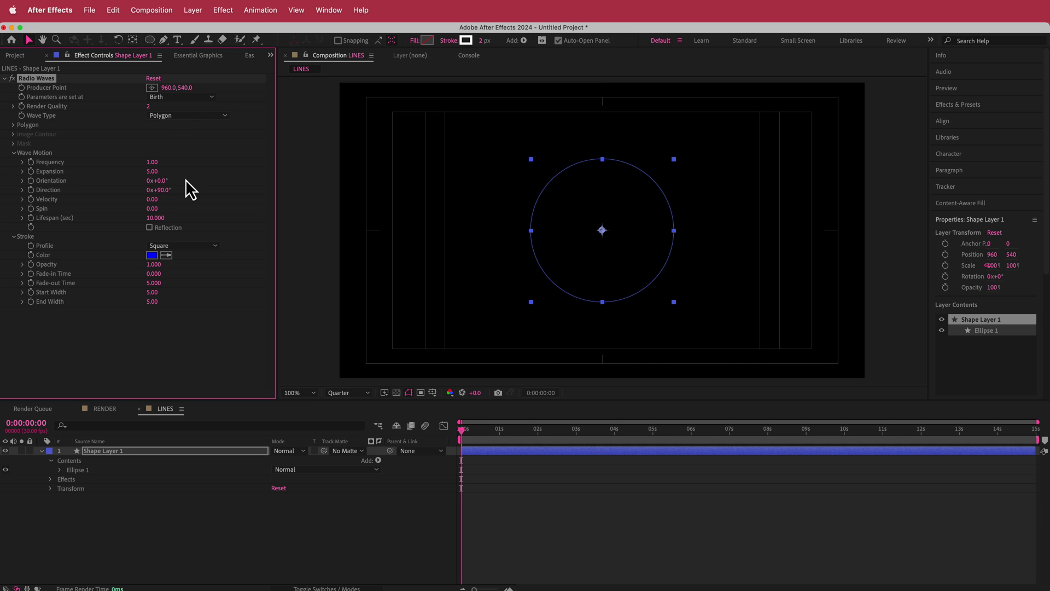
# Adjust Radio Waves Expansion to 2.50 while previewing the rings over time
pyautogui.moveTo(476, 431)
pyautogui.mouseDown()
pyautogui.moveTo(661, 429)
pyautogui.moveTo(463, 433)
pyautogui.moveTo(614, 435)
pyautogui.mouseUp()
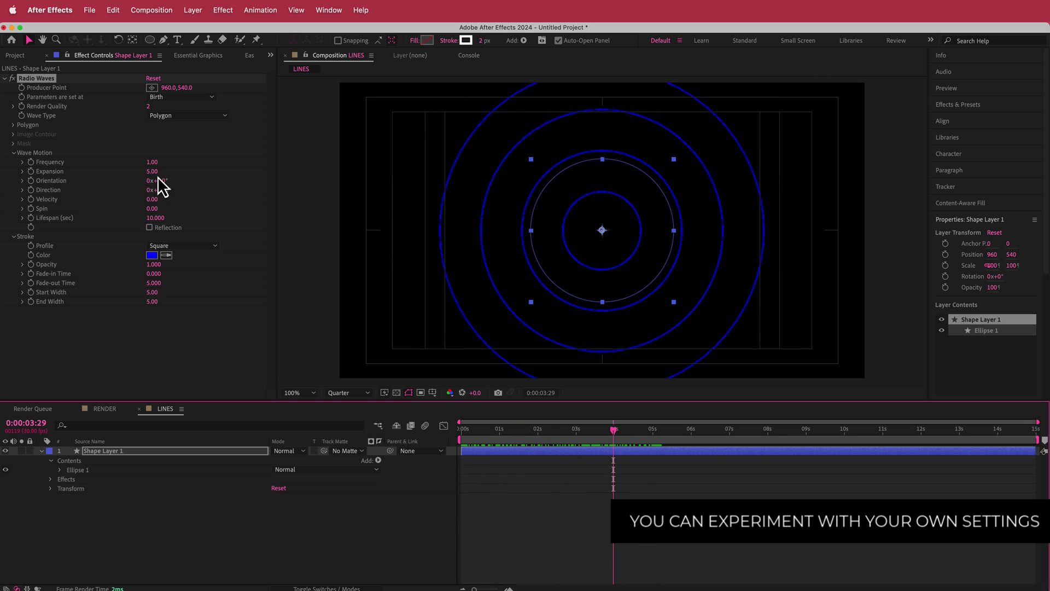
pyautogui.moveTo(152, 171)
pyautogui.mouseDown()
pyautogui.moveTo(160, 175)
pyautogui.moveTo(148, 176)
pyautogui.mouseUp()
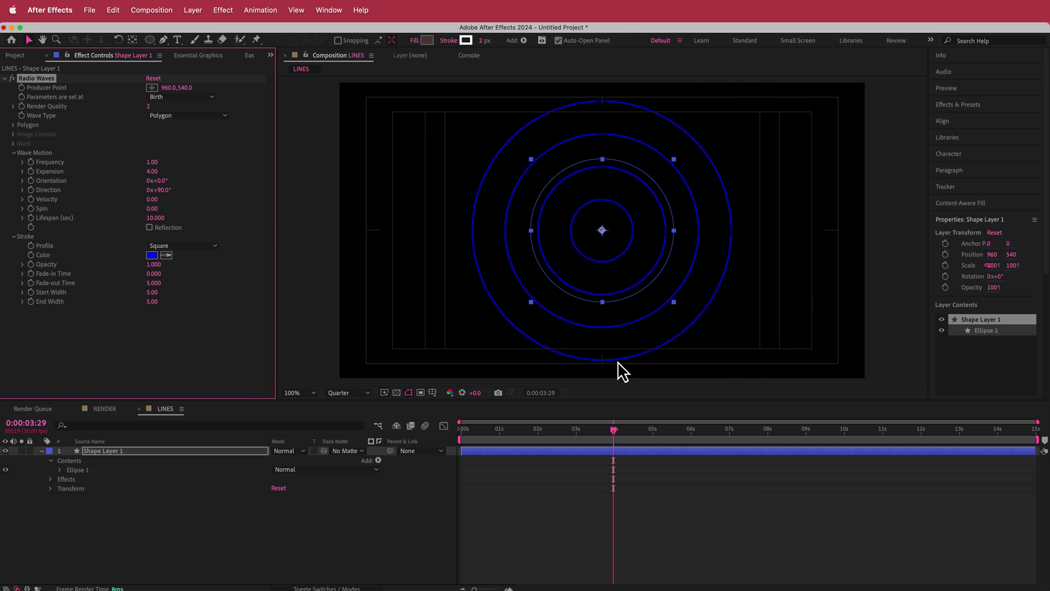
pyautogui.moveTo(614, 432); pyautogui.dragTo(705, 436)
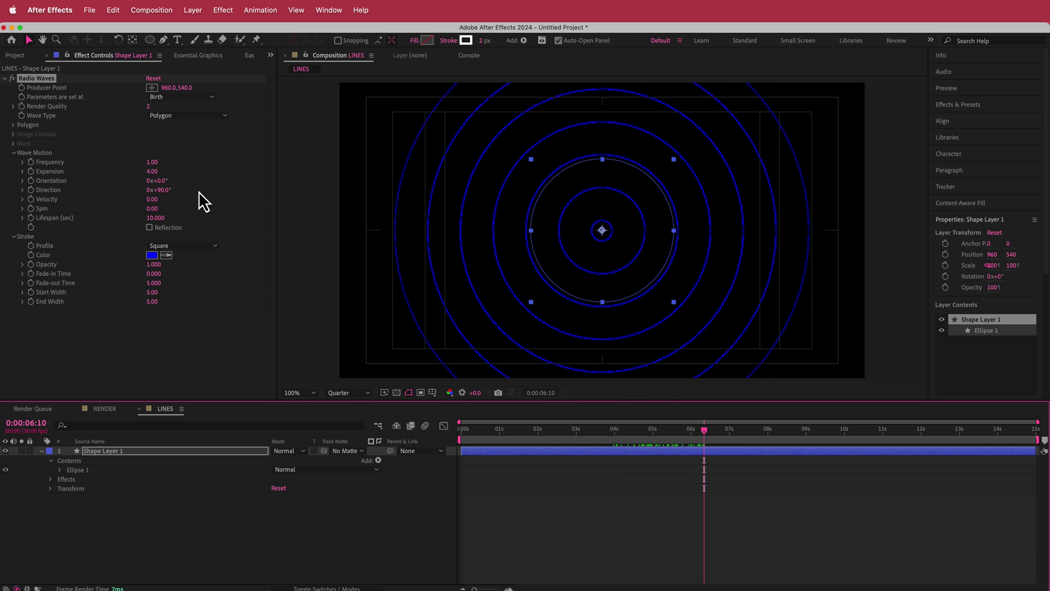
pyautogui.moveTo(155, 175); pyautogui.dragTo(145, 175)
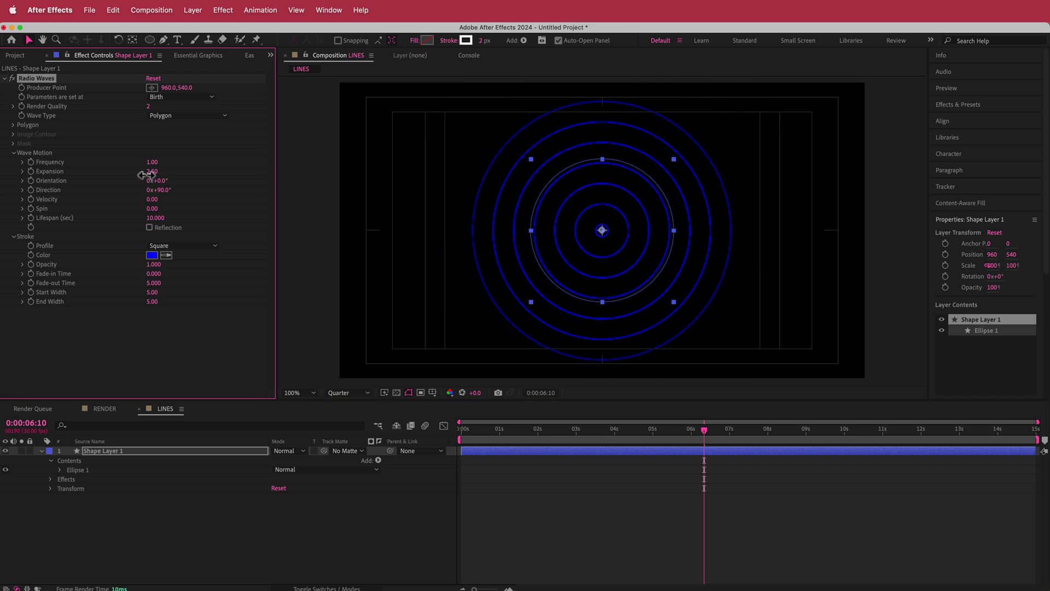
pyautogui.moveTo(711, 432); pyautogui.dragTo(768, 432)
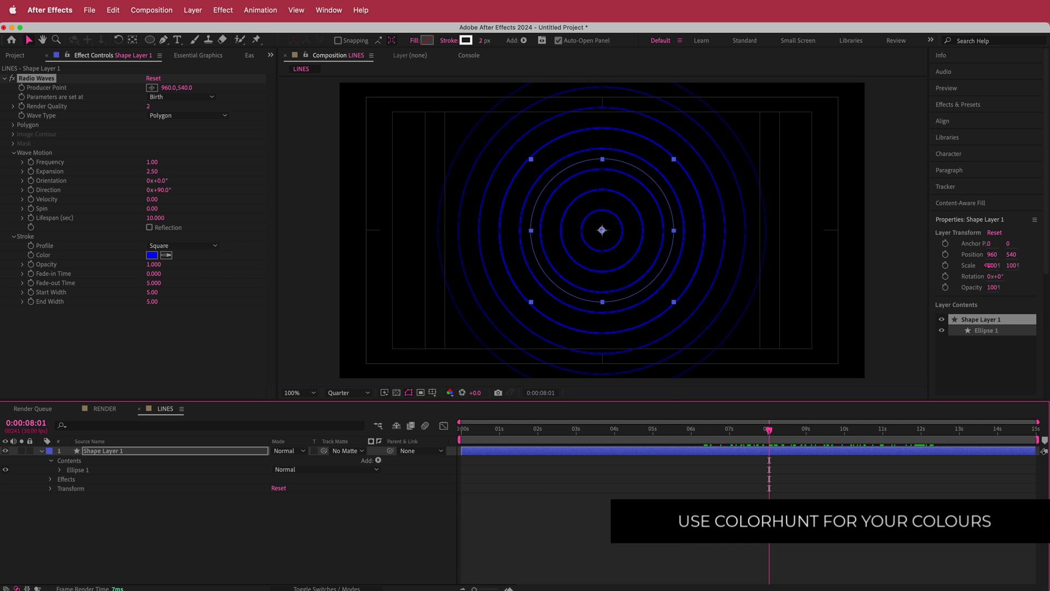
pyautogui.press('super+Tab')
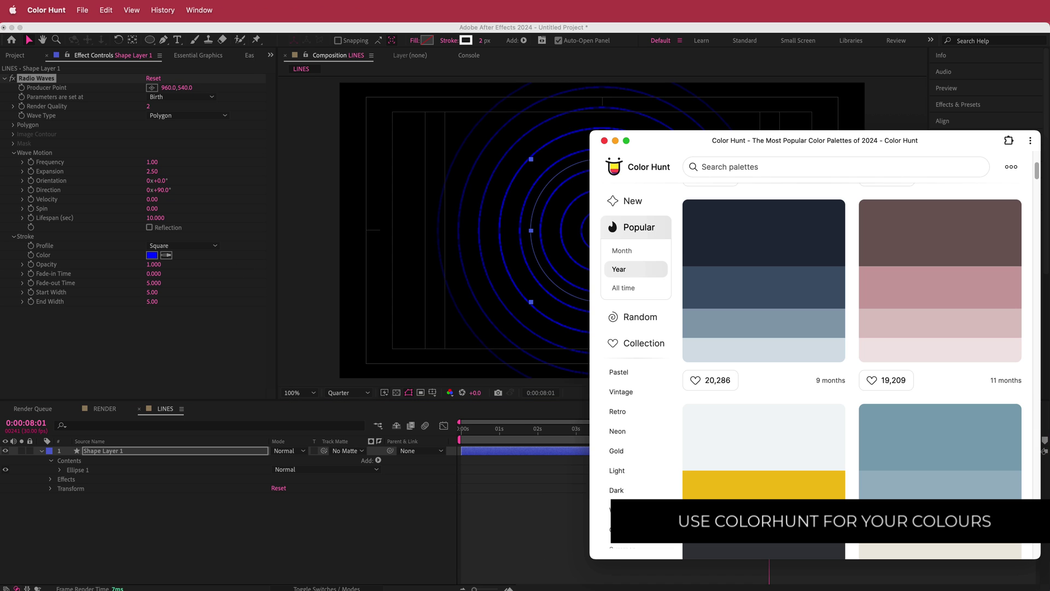
# Set the Radio Waves stroke colour to grey-blue 526D82 copied from Color Hunt
pyautogui.click(708, 312)
pyautogui.click(241, 309)
pyautogui.click(154, 255)
pyautogui.write('526D82')
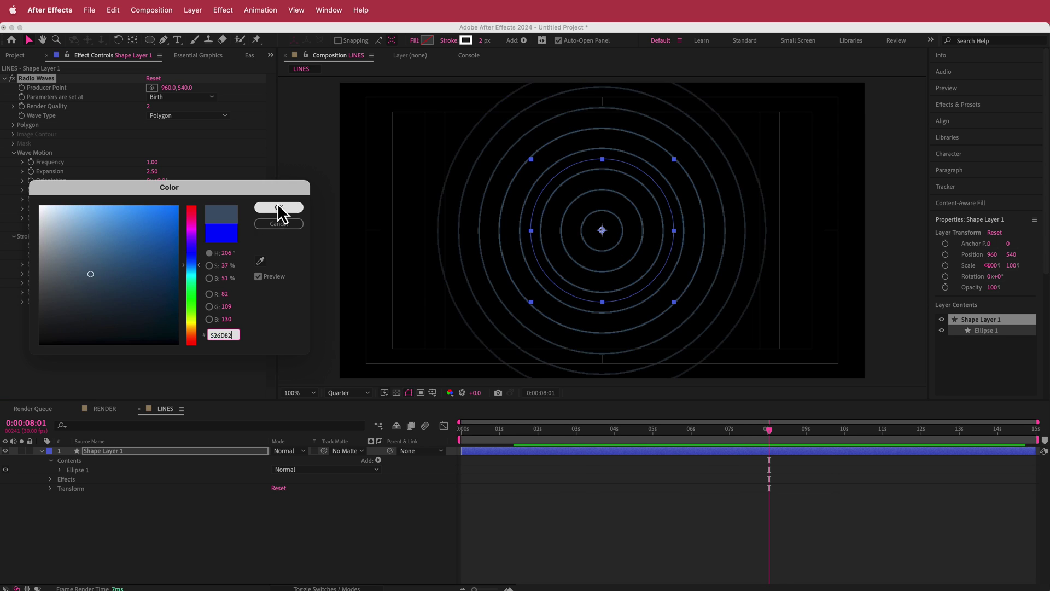
pyautogui.click(279, 207)
pyautogui.moveTo(763, 432)
pyautogui.mouseDown()
pyautogui.moveTo(642, 435)
pyautogui.moveTo(819, 431)
pyautogui.mouseUp()
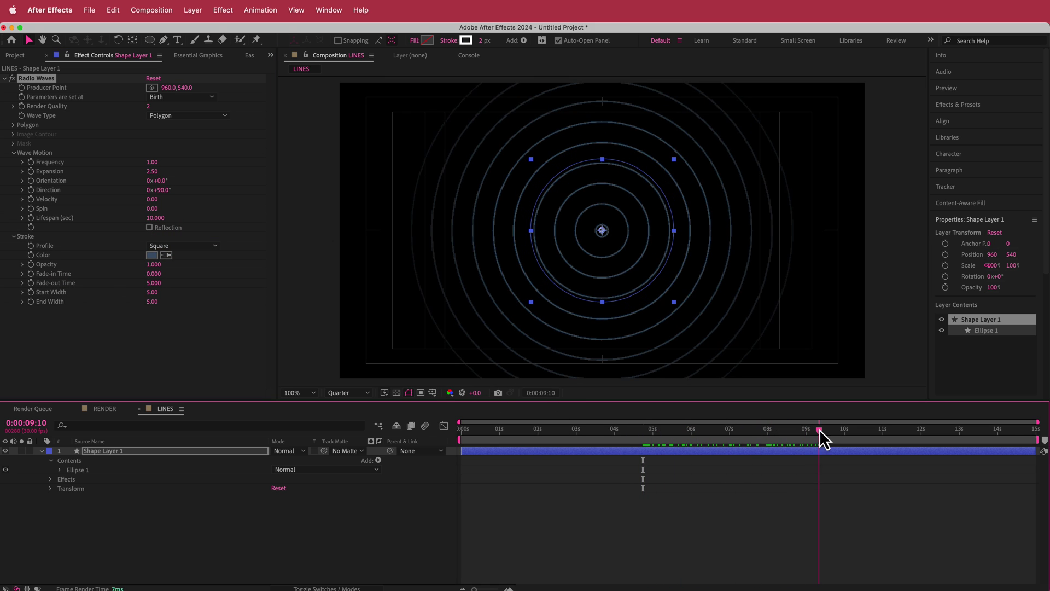
# Turn off the Title/Action Safe guides
pyautogui.click(432, 392)
pyautogui.click(470, 403)
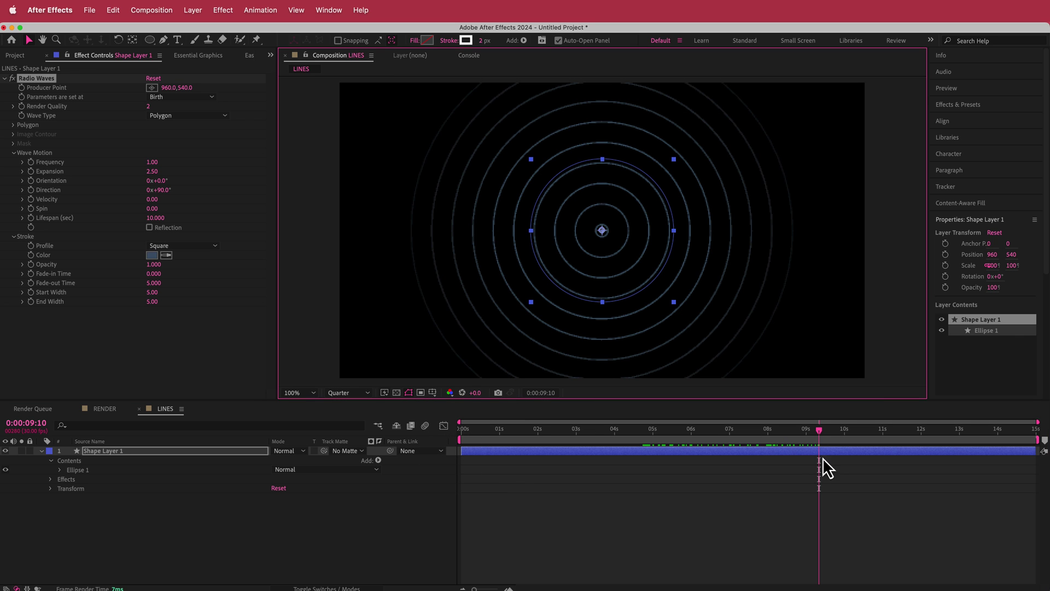
pyautogui.moveTo(818, 432); pyautogui.dragTo(694, 431)
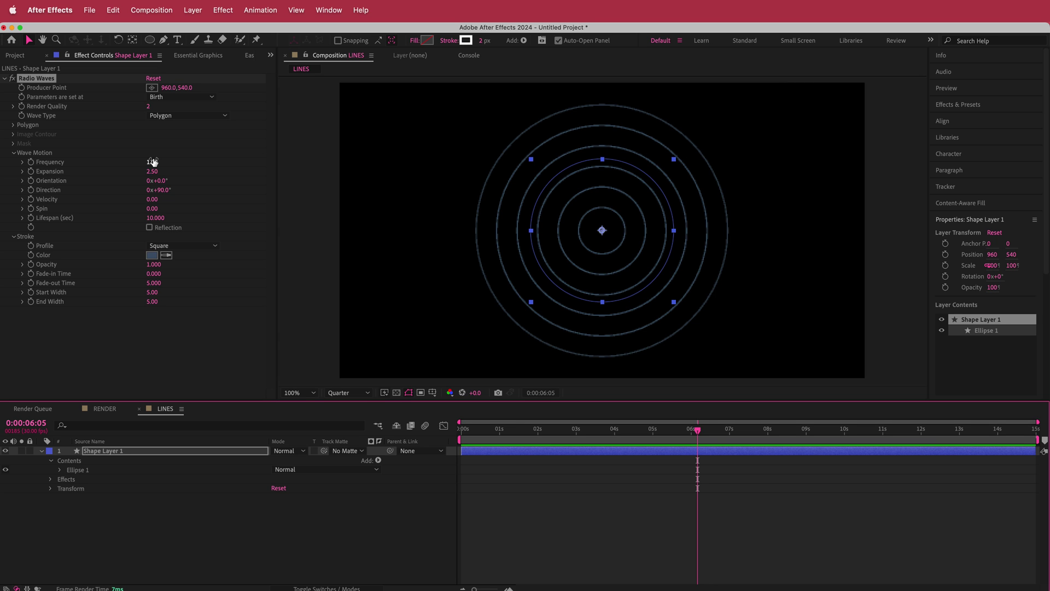
# Apply Turbulent Displace to the rings and set the preview resolution to Half
pyautogui.hotkey('ctrl', 'space')
pyautogui.write('turb')
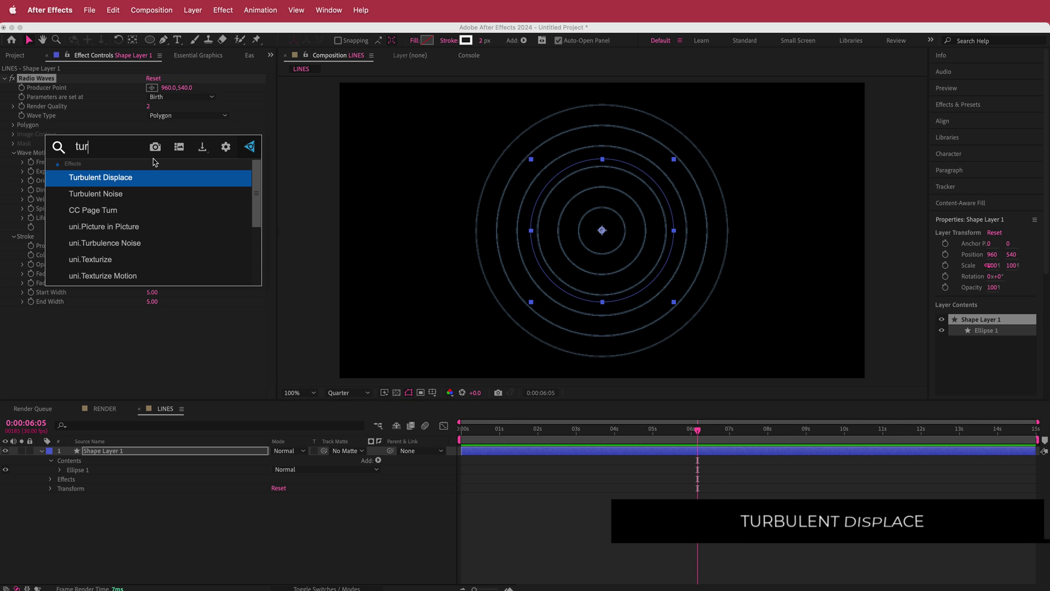
pyautogui.press('Return')
pyautogui.moveTo(705, 430); pyautogui.dragTo(672, 422)
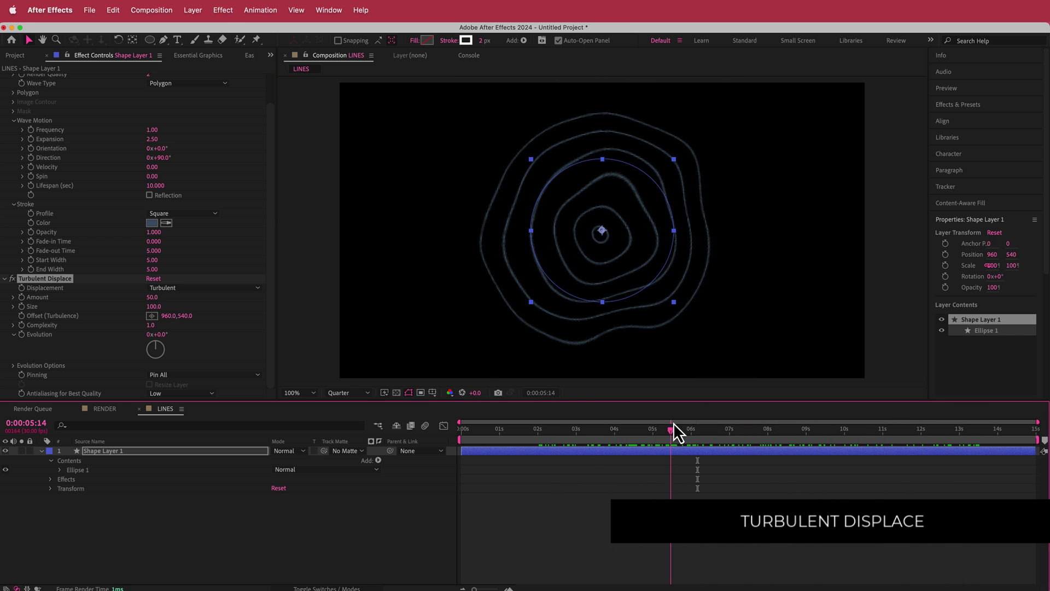
pyautogui.click(350, 392)
pyautogui.click(348, 428)
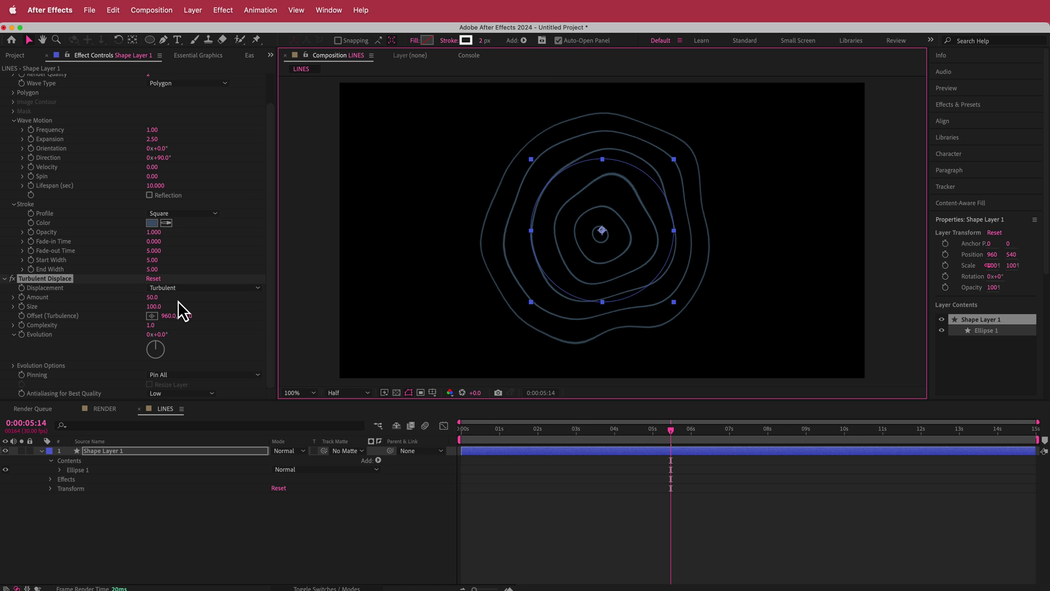
# Set the Turbulent Displace Size to 250
pyautogui.click(155, 307)
pyautogui.write('250')
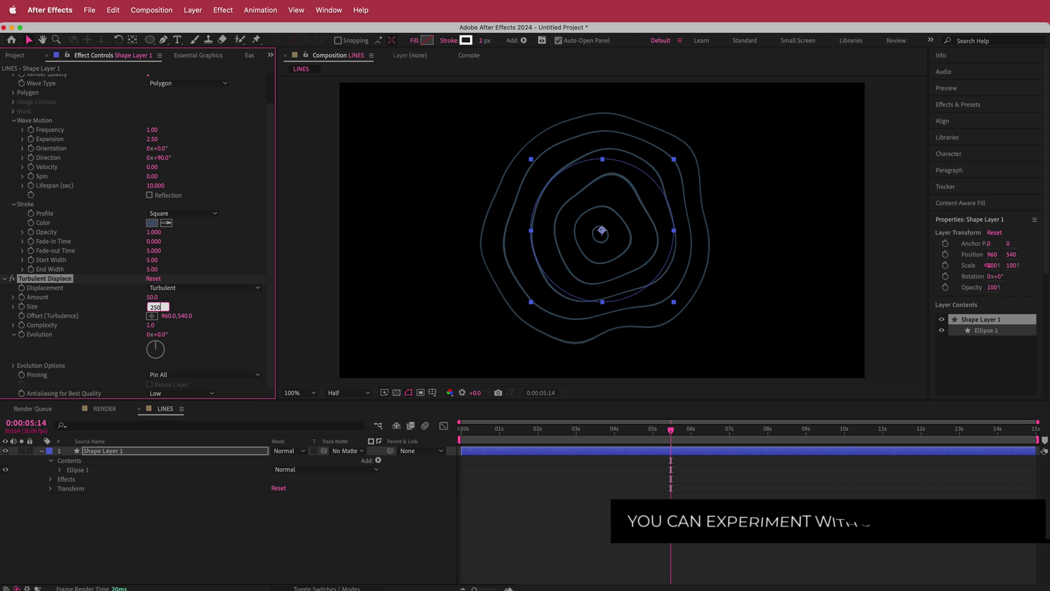
pyautogui.press('Return')
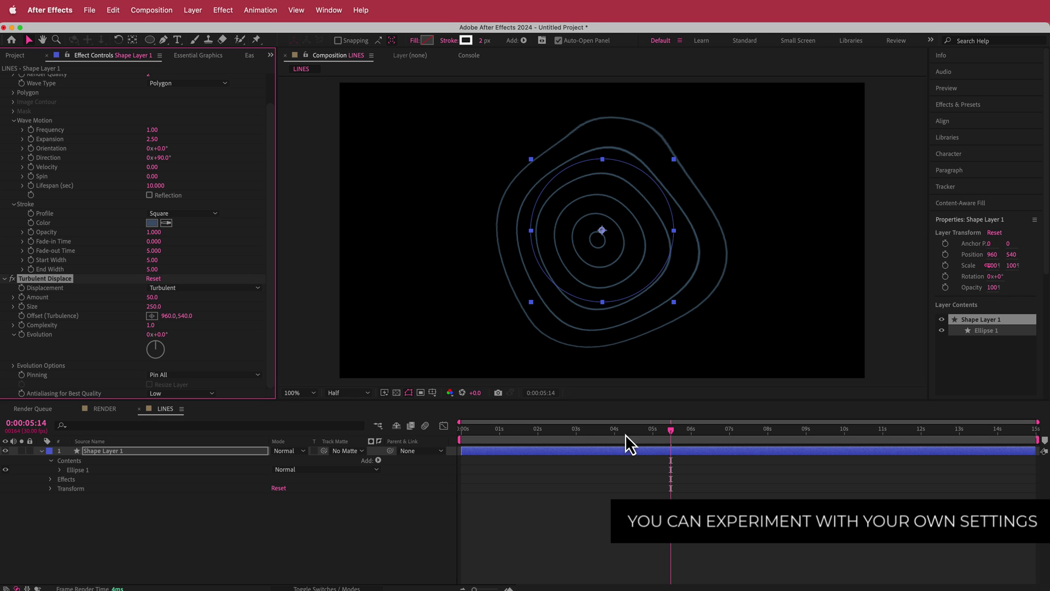
# Keyframe Turbulence Offset X from 0 at the start to 3000 at the end
pyautogui.moveTo(676, 442); pyautogui.dragTo(331, 367)
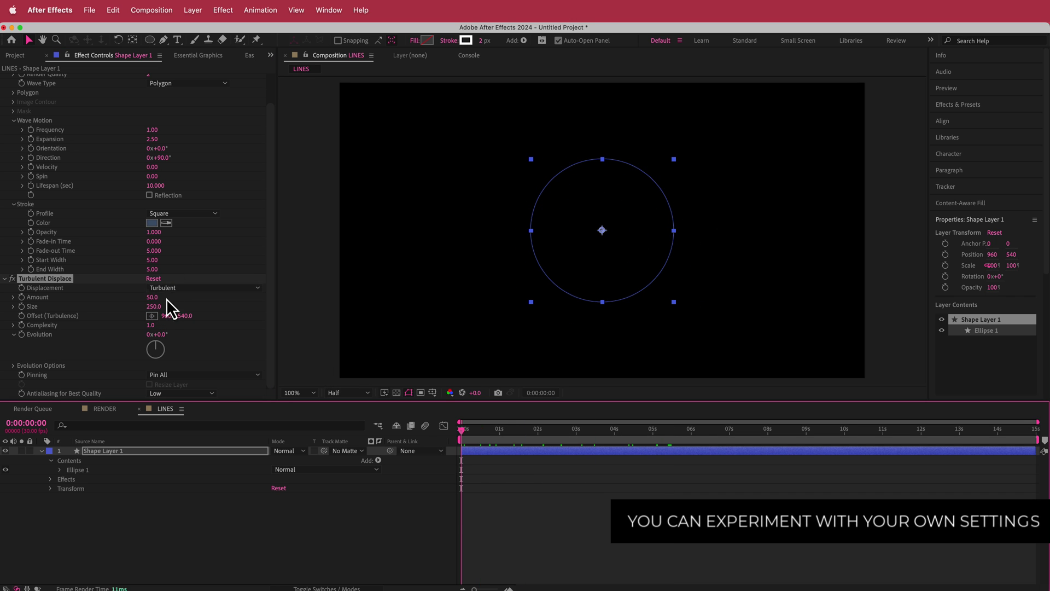
pyautogui.click(166, 316)
pyautogui.write('0')
pyautogui.press('Return')
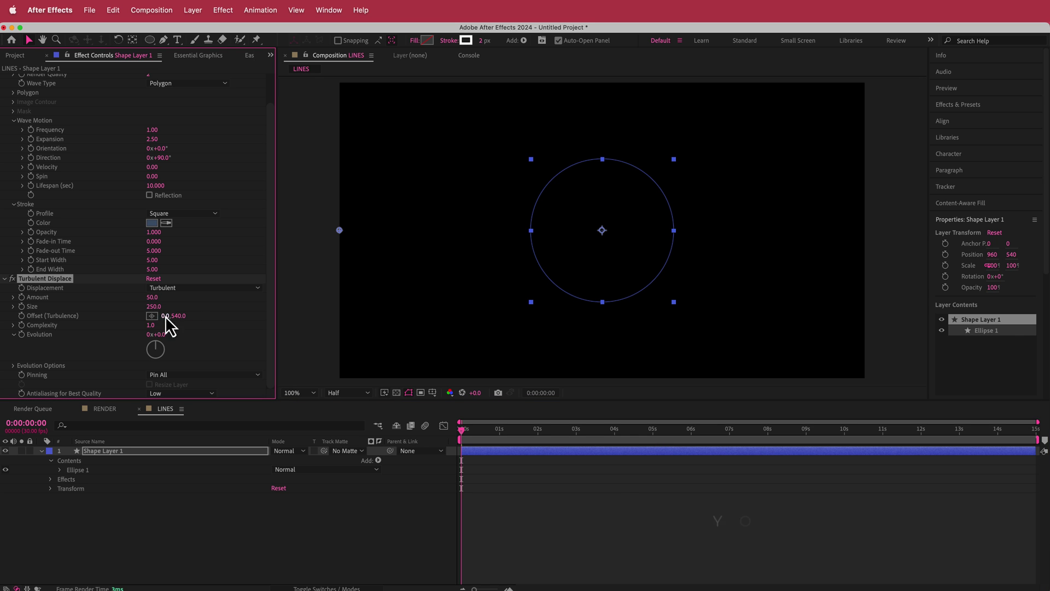
pyautogui.click(22, 316)
pyautogui.moveTo(464, 438); pyautogui.dragTo(1035, 432)
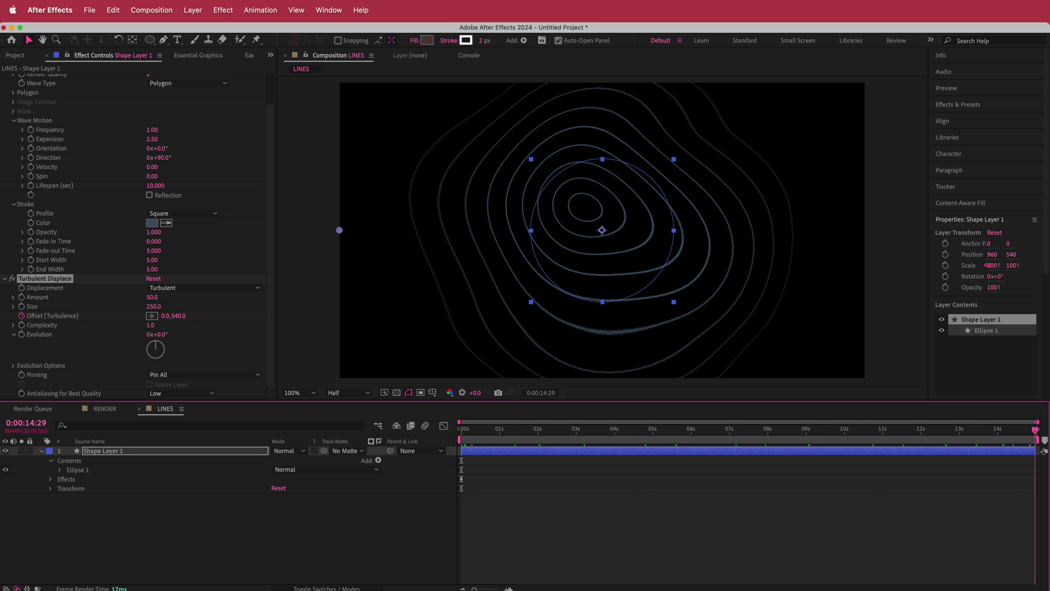
pyautogui.click(166, 315)
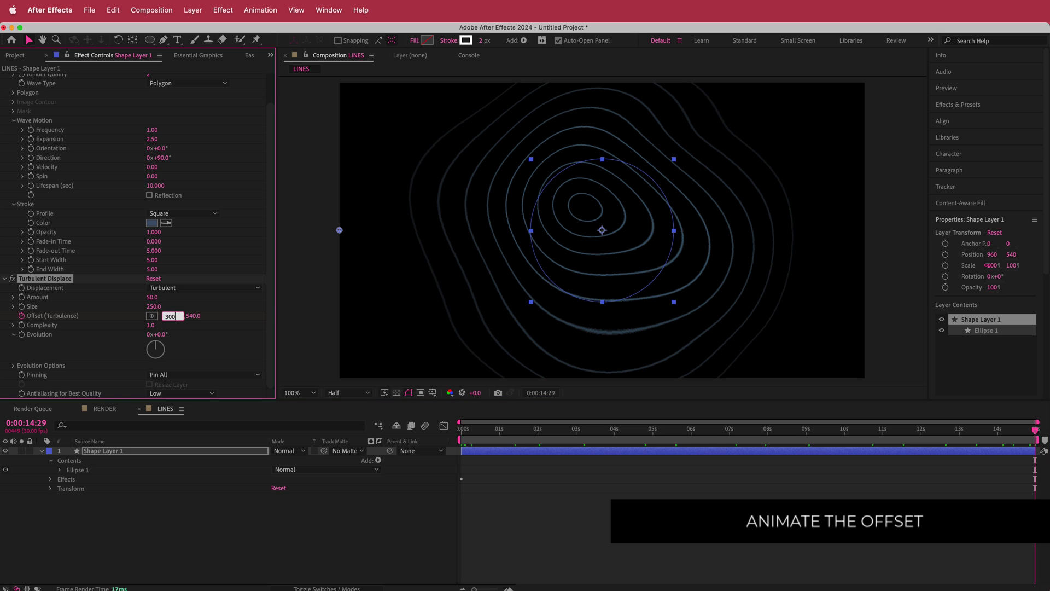
pyautogui.write('3000')
pyautogui.press('Return')
# Play back and scrub the animation to review the offset motion
pyautogui.moveTo(1032, 437); pyautogui.dragTo(458, 435)
pyautogui.press('space')
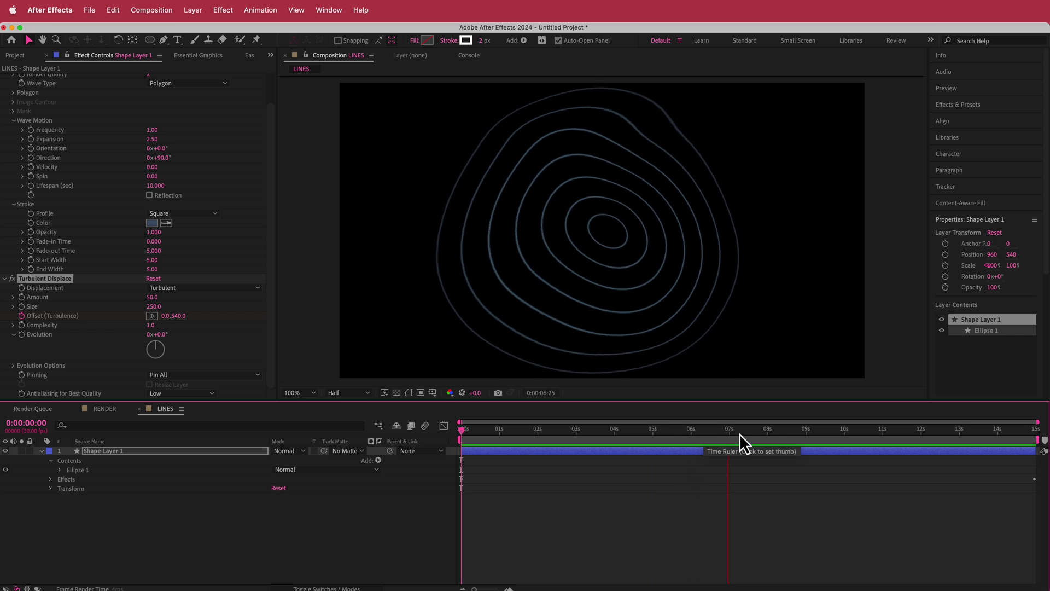
pyautogui.click(783, 431)
pyautogui.moveTo(783, 431); pyautogui.dragTo(992, 436)
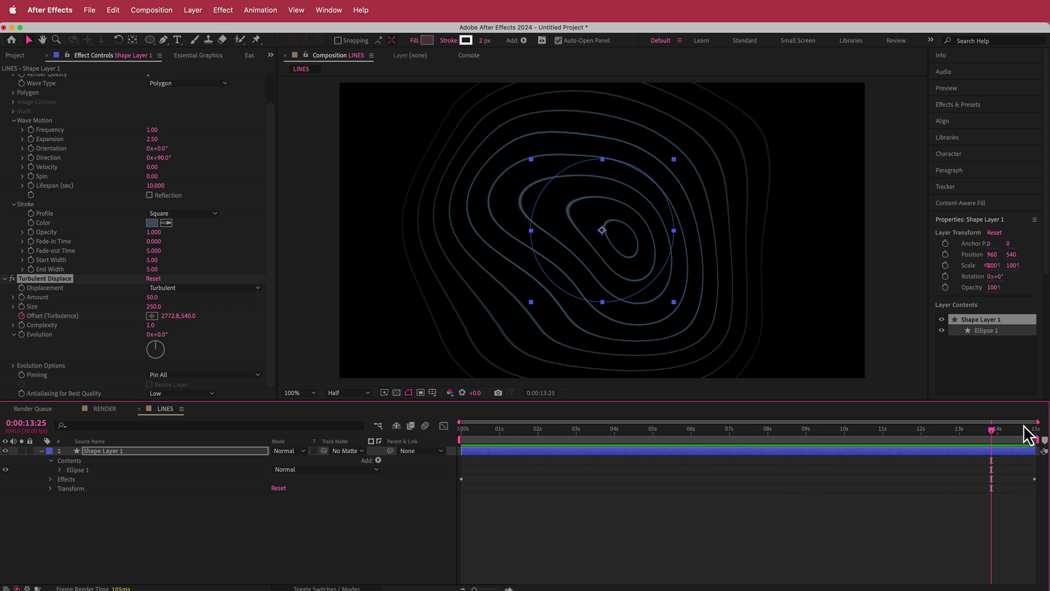
pyautogui.moveTo(992, 436); pyautogui.dragTo(827, 433)
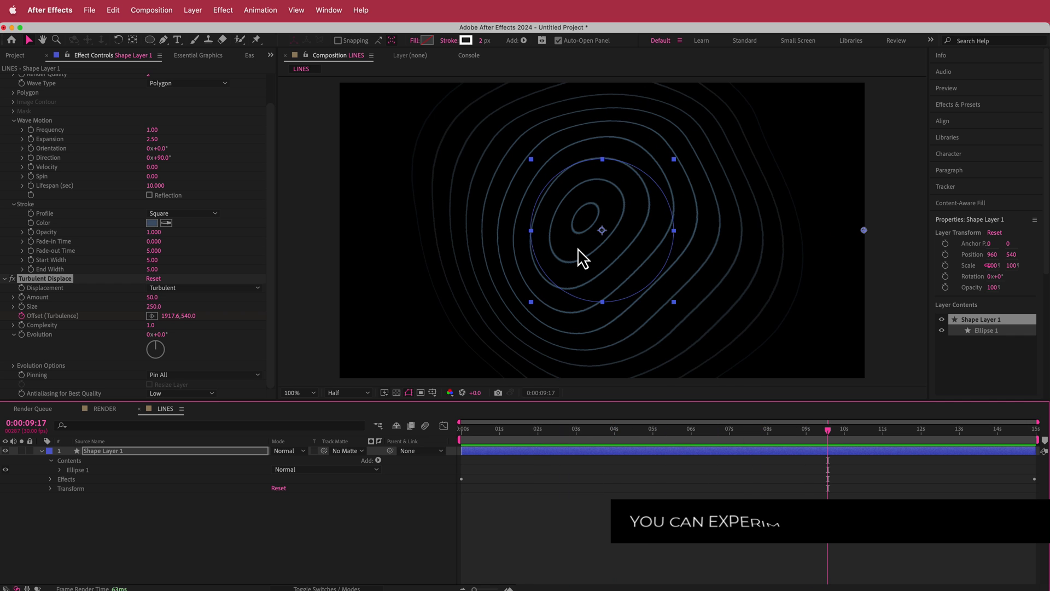
# Lower the Radio Waves Expansion to 1.5
pyautogui.click(153, 139)
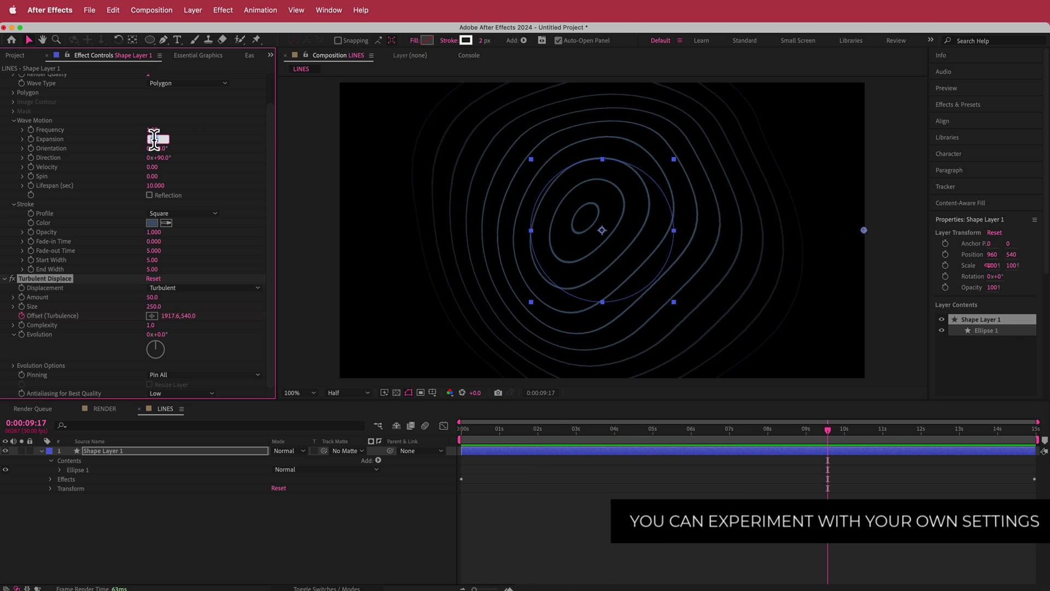
pyautogui.press('Return')
pyautogui.click(153, 138)
pyautogui.write('1.5')
pyautogui.press('Return')
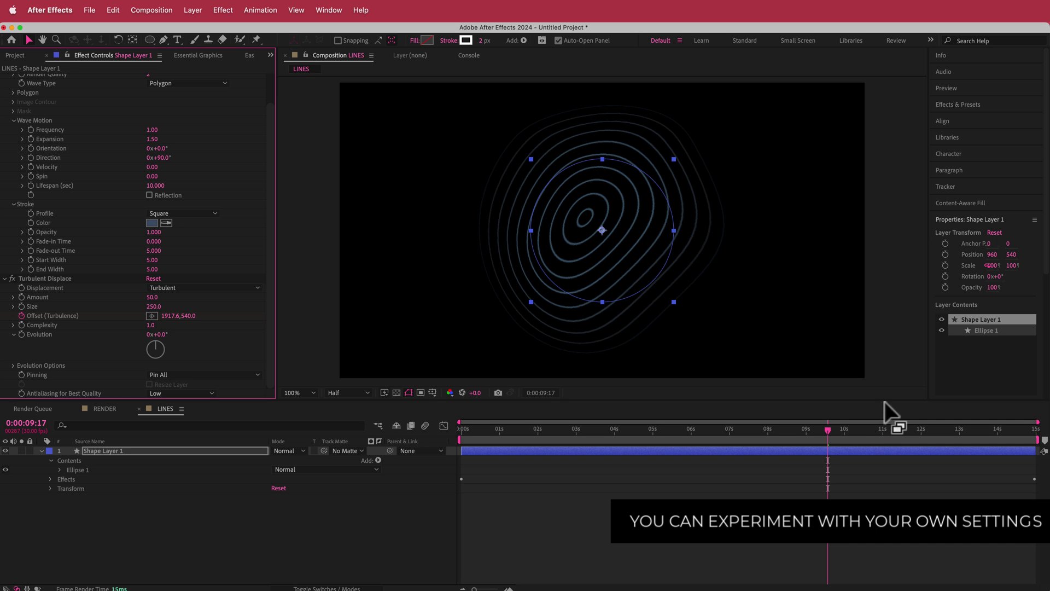
pyautogui.moveTo(830, 433); pyautogui.dragTo(609, 416)
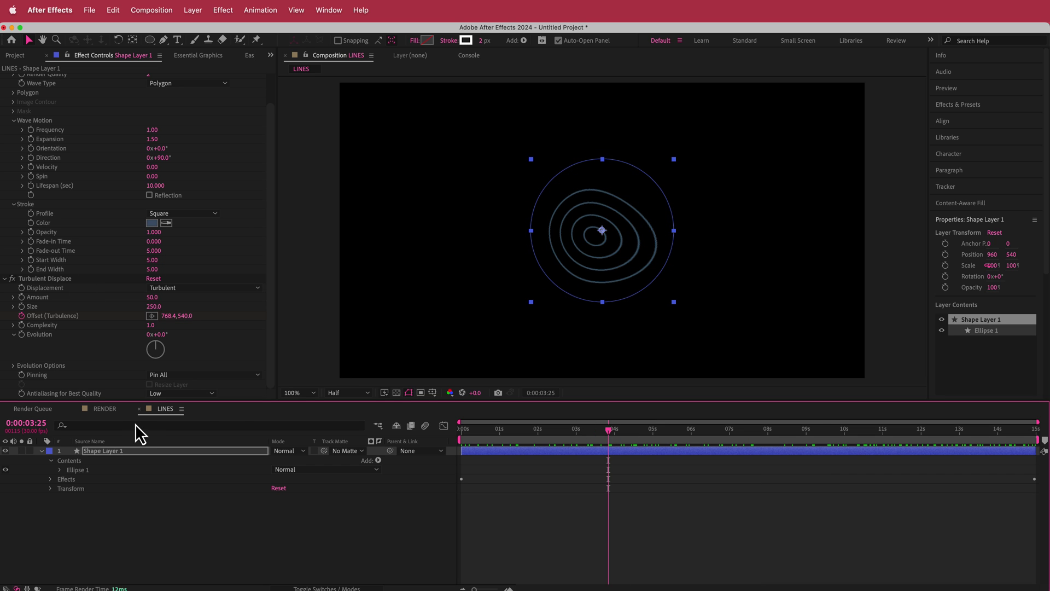
pyautogui.hotkey('ctrl', 'space')
# Apply the Echo effect to the rings, keeping preview resolution at Half
pyautogui.write('ec')
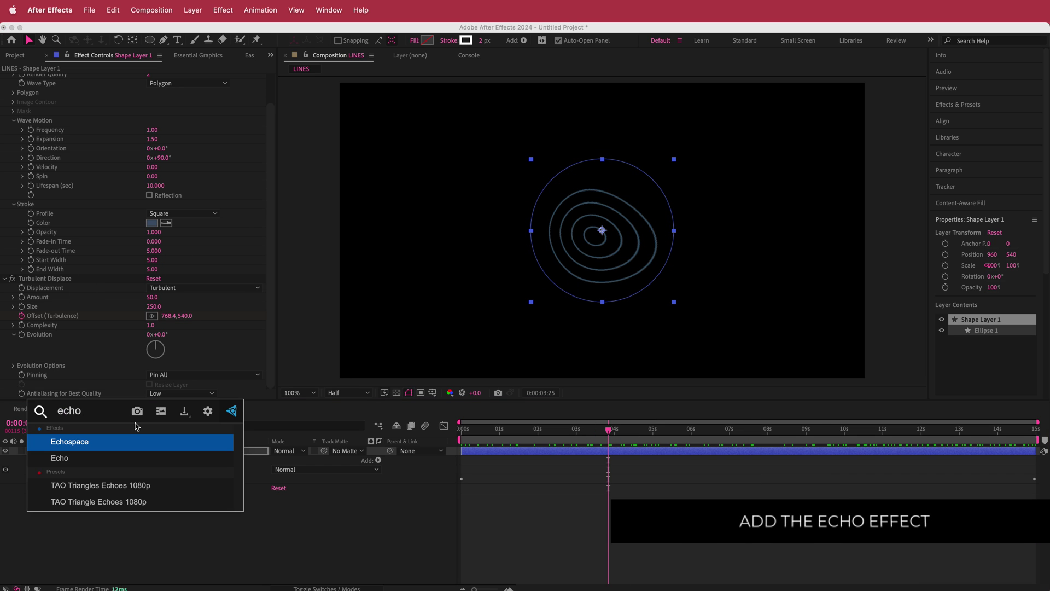
pyautogui.press('Down')
pyautogui.press('Return')
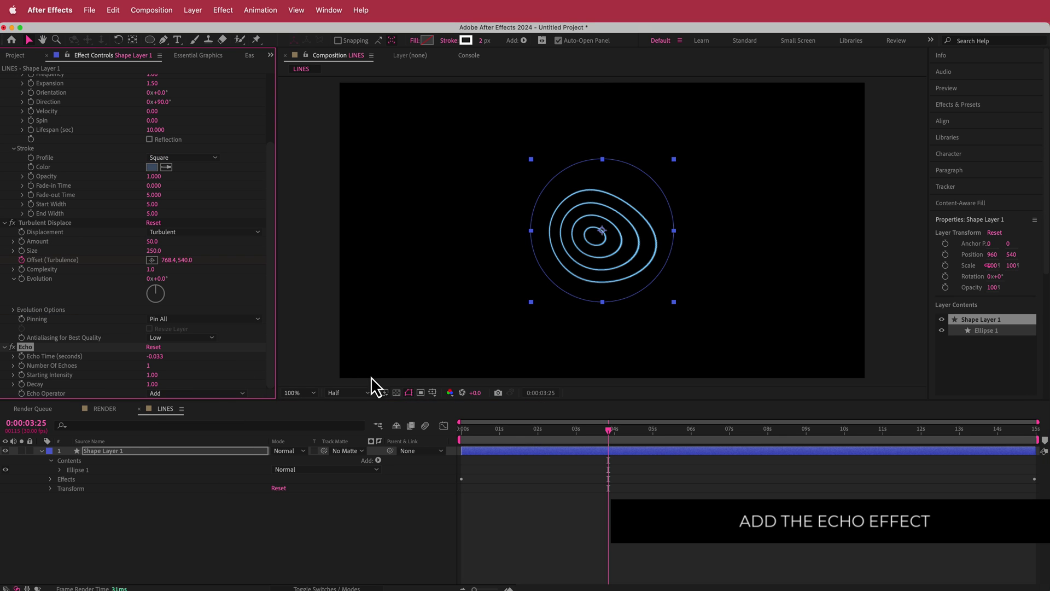
pyautogui.click(355, 392)
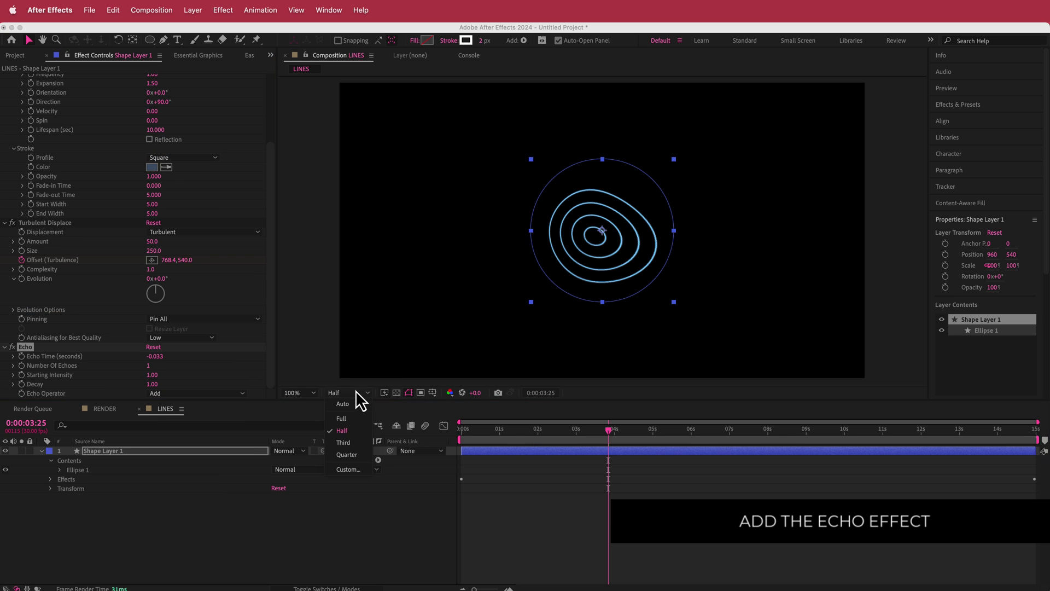
pyautogui.click(346, 434)
pyautogui.click(271, 326)
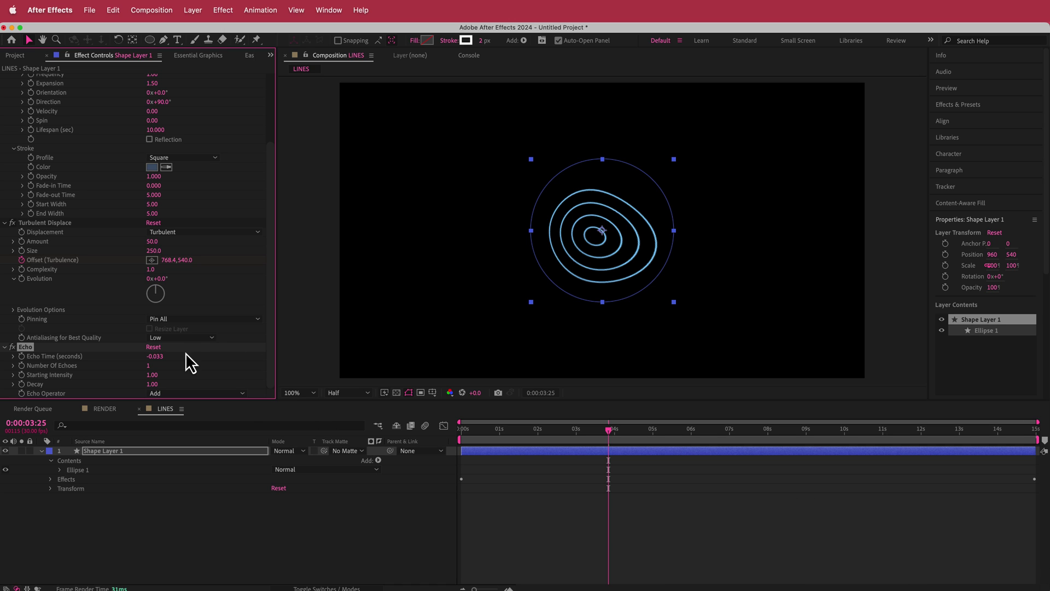
# Set Echo Time to -0.1 and Number Of Echoes to 20
pyautogui.click(157, 357)
pyautogui.write('-0.1')
pyautogui.press('Return')
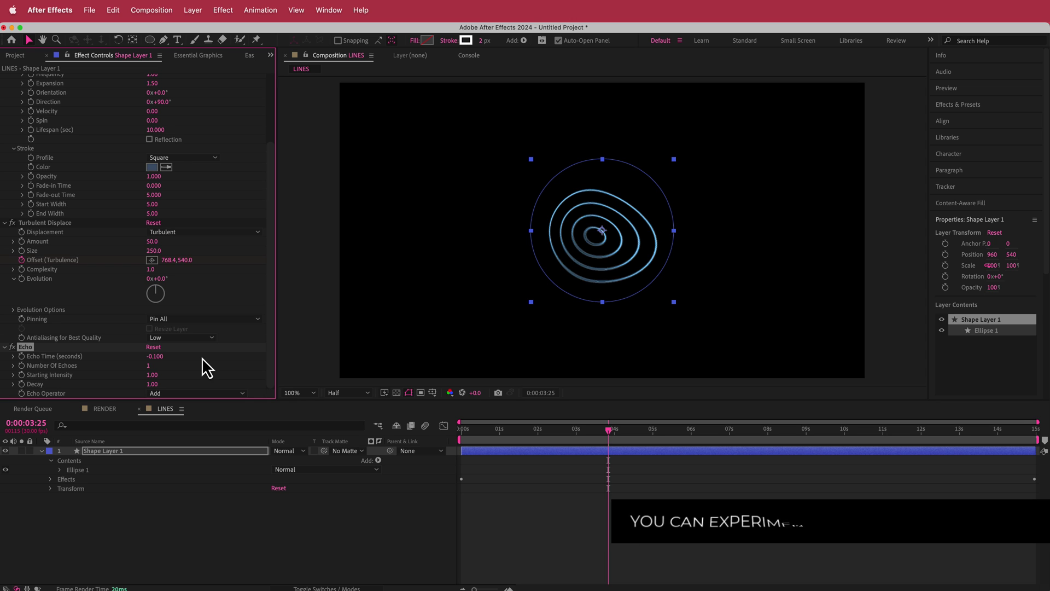
pyautogui.click(149, 366)
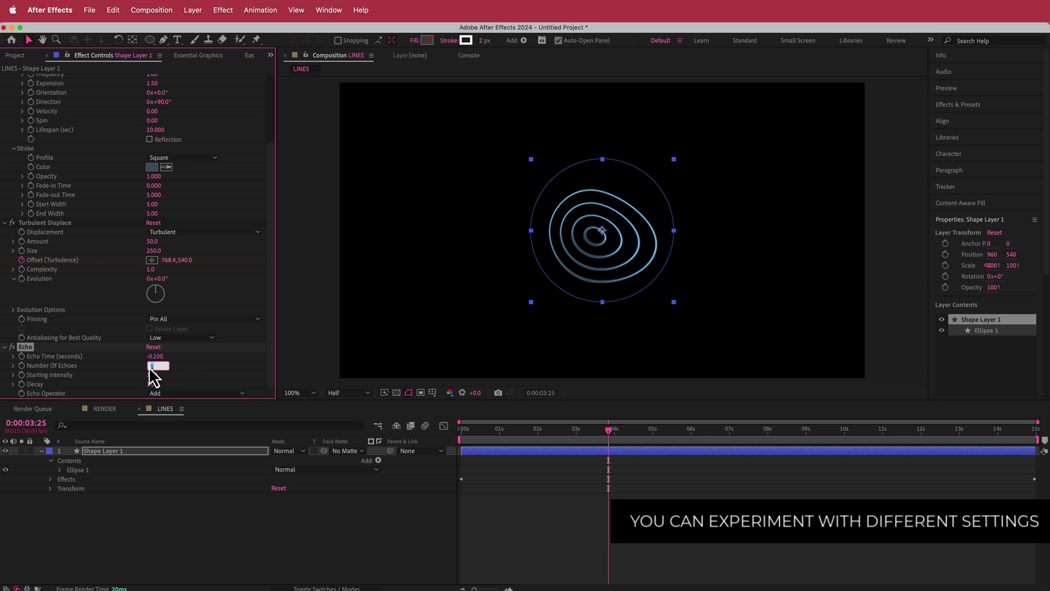
pyautogui.write('20')
pyautogui.press('Return')
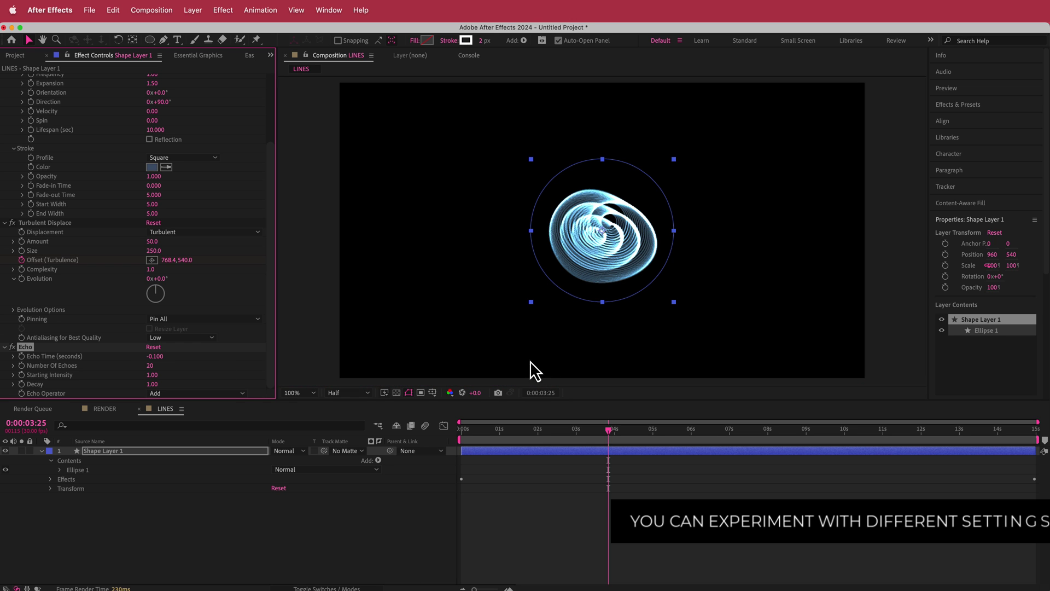
# Set the Echo Decay to 0.75 while previewing the trails
pyautogui.moveTo(609, 430); pyautogui.dragTo(749, 434)
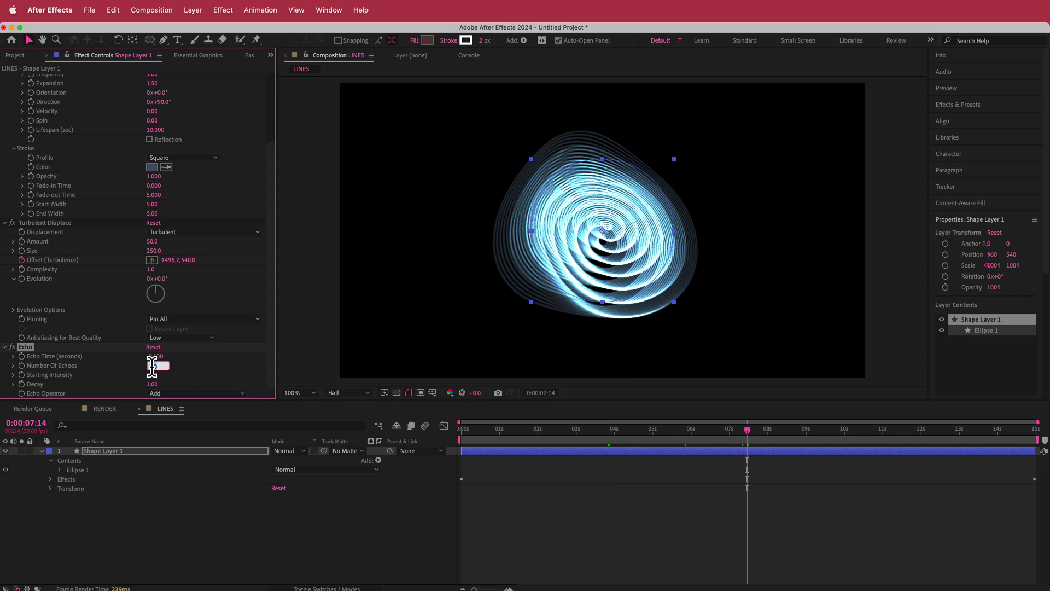
pyautogui.press('pageup')
pyautogui.press('pageup')
pyautogui.press('pageup')
pyautogui.press('pageup')
pyautogui.press('pageup')
pyautogui.press('pageup')
pyautogui.press('pageup')
pyautogui.press('pageup')
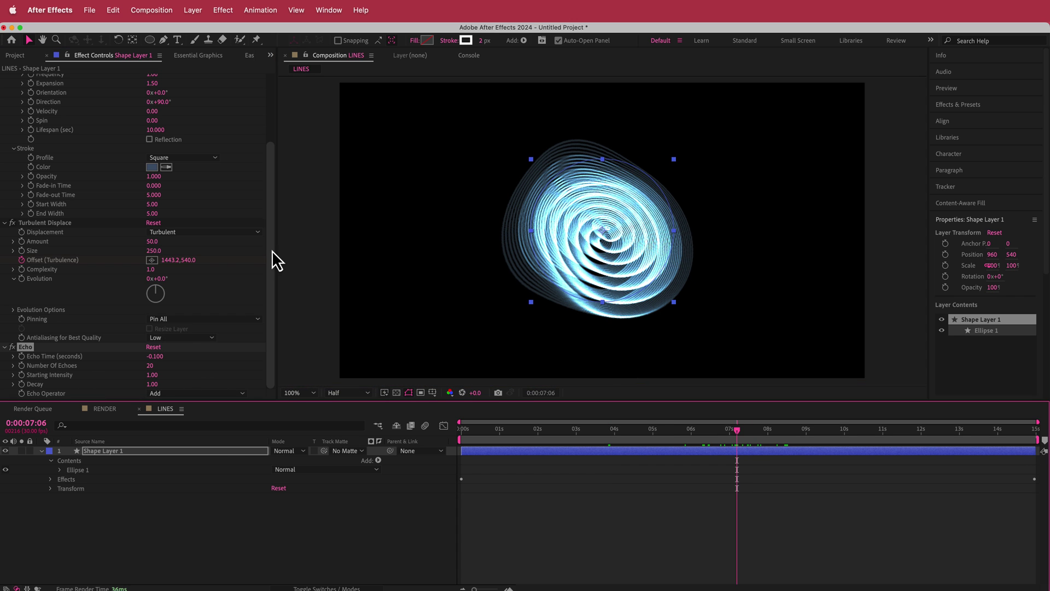
pyautogui.click(154, 384)
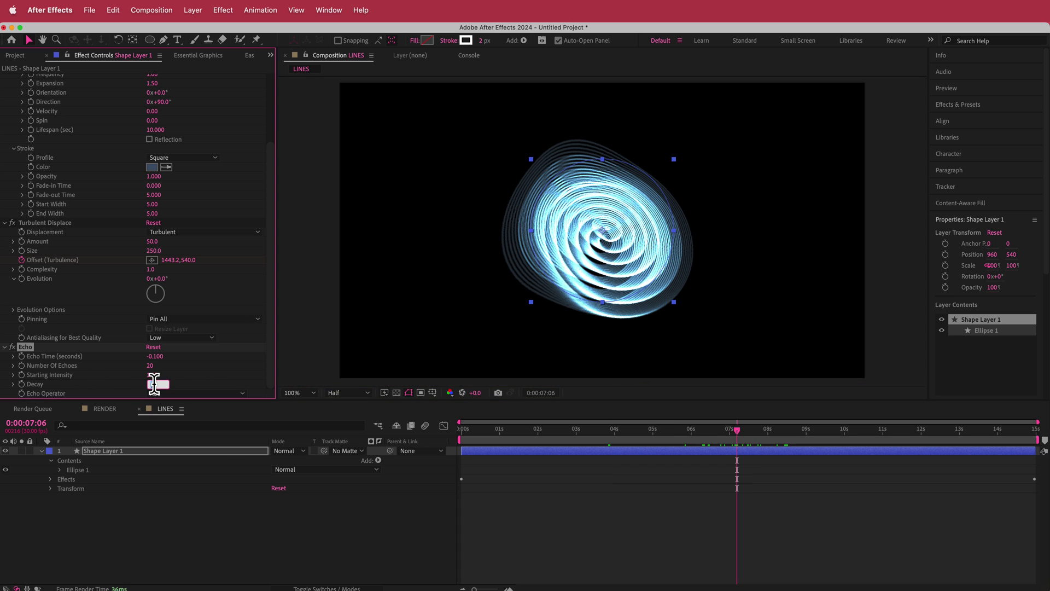
pyautogui.press('Return')
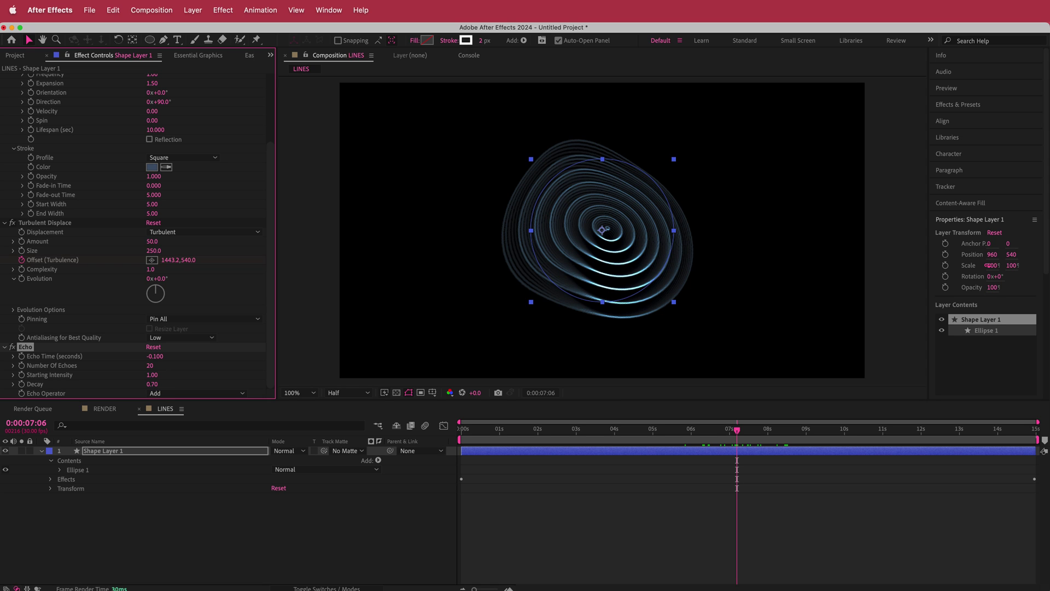
pyautogui.click(154, 384)
pyautogui.write('0.75')
pyautogui.press('Return')
pyautogui.moveTo(738, 432); pyautogui.dragTo(828, 438)
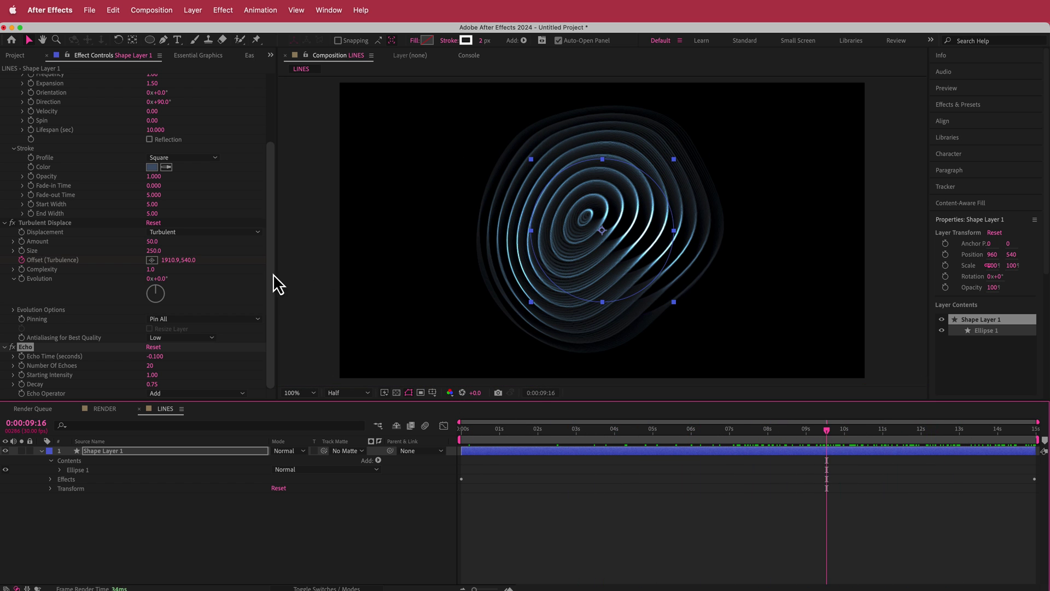
# Set Echo Operator to Composite In Front, trying Decay 0.8 before undoing to 0.75
pyautogui.click(181, 393)
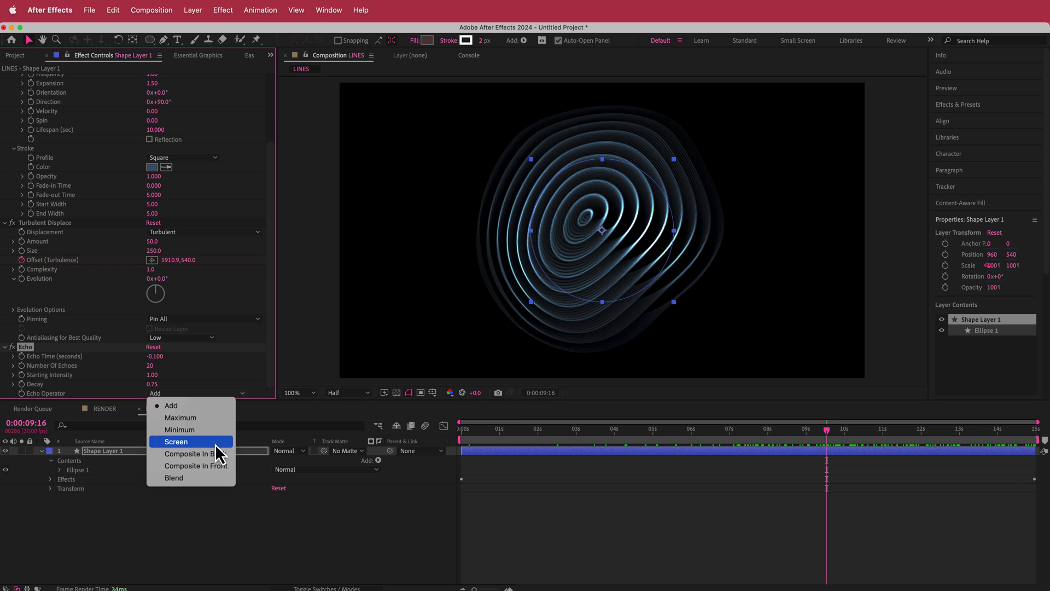
pyautogui.click(211, 465)
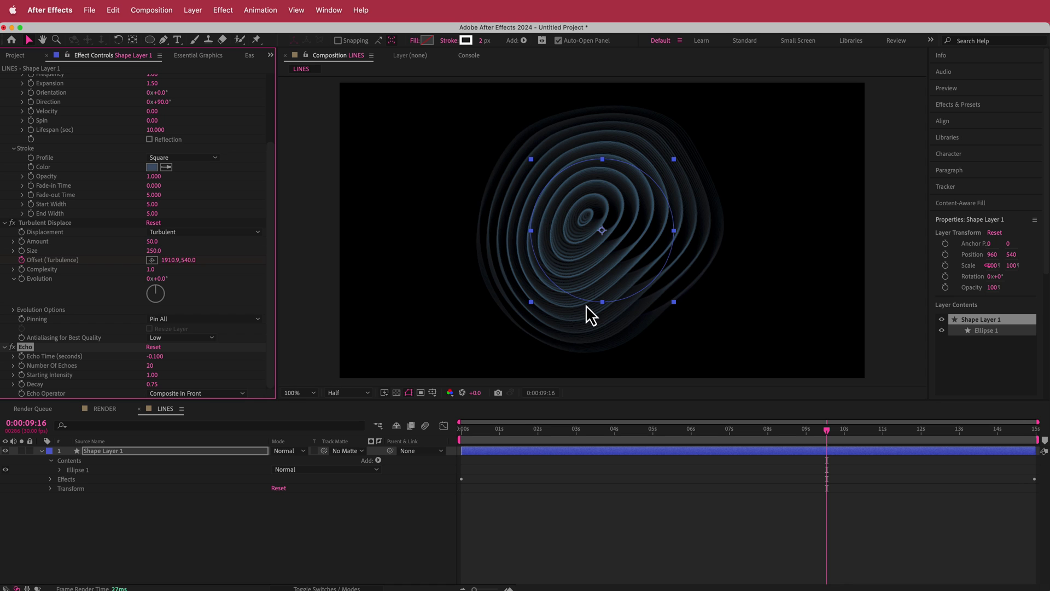
pyautogui.click(156, 384)
pyautogui.write('0.8')
pyautogui.press('Return')
pyautogui.press('super+z')
pyautogui.moveTo(825, 431); pyautogui.dragTo(721, 436)
# Place the LINES comp into RENDER and preview it at Half resolution
pyautogui.click(104, 410)
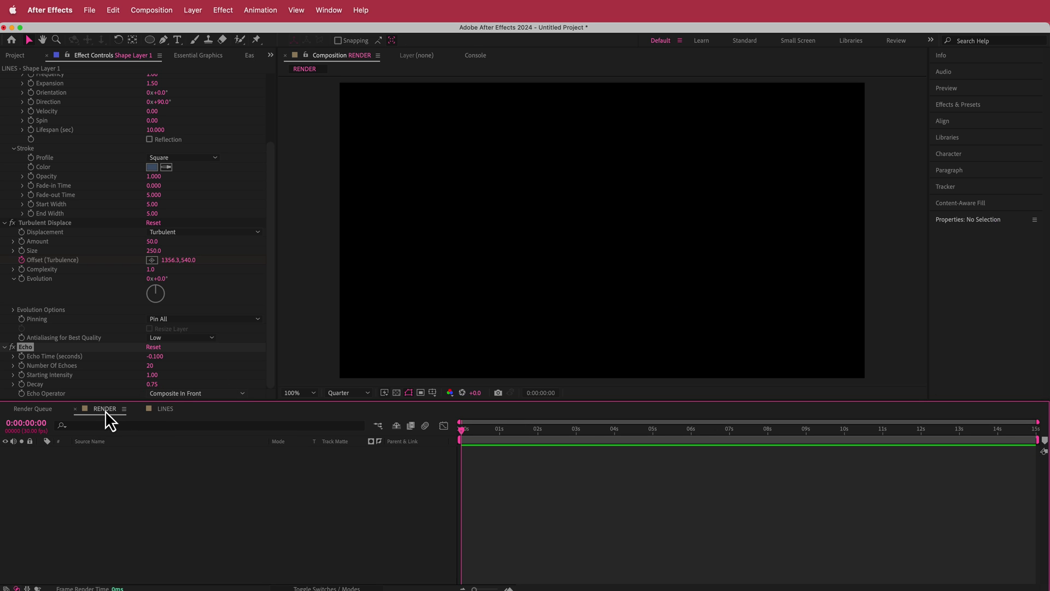
pyautogui.click(20, 57)
pyautogui.moveTo(38, 157); pyautogui.dragTo(172, 451)
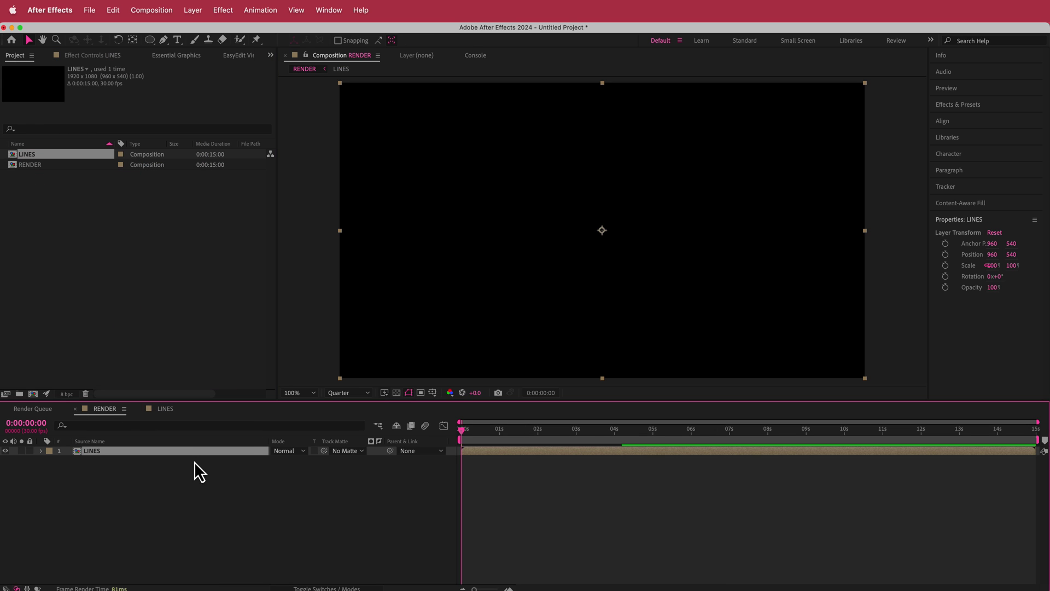
pyautogui.click(468, 431)
pyautogui.moveTo(468, 432); pyautogui.dragTo(862, 432)
pyautogui.click(348, 393)
pyautogui.click(343, 430)
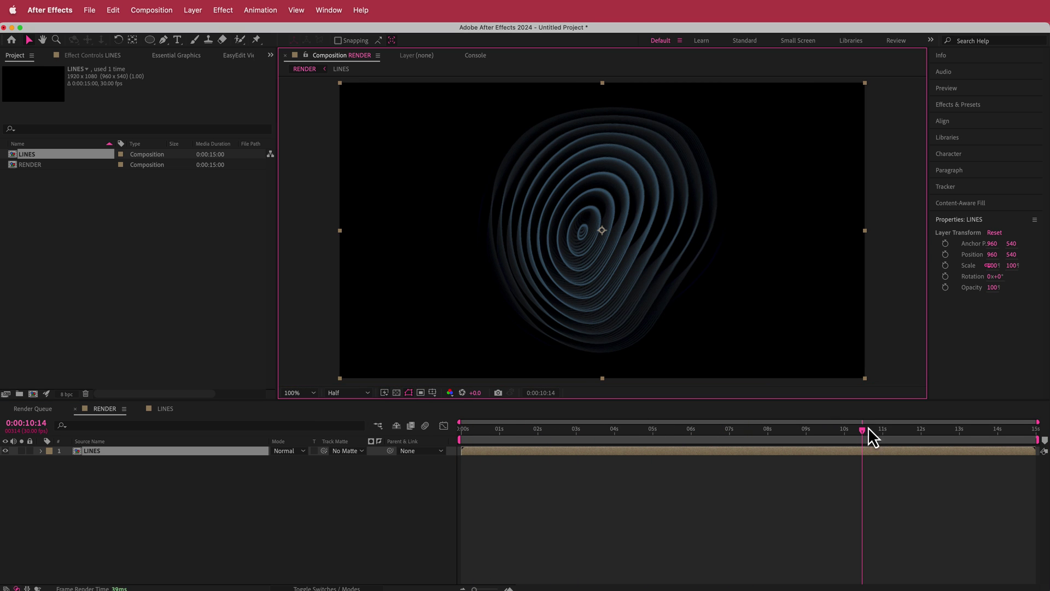
# Create a new solid named BG and move it beneath the LINES layer
pyautogui.rightClick(374, 452)
pyautogui.moveTo(432, 460)
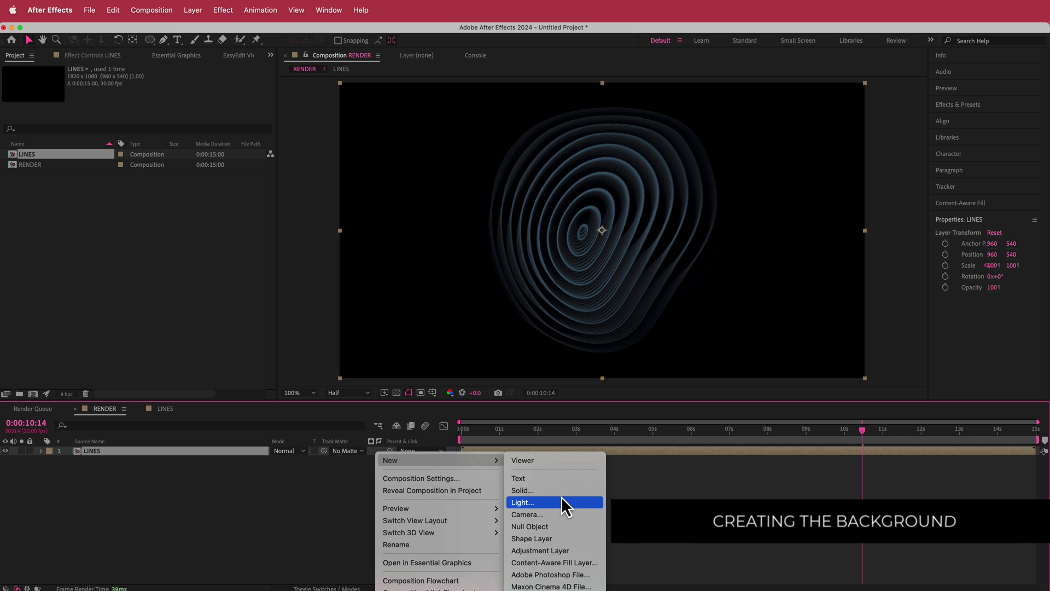
pyautogui.click(560, 491)
pyautogui.write('BG')
pyautogui.press('Return')
pyautogui.moveTo(166, 451); pyautogui.dragTo(166, 464)
pyautogui.hotkey('ctrl', 'space')
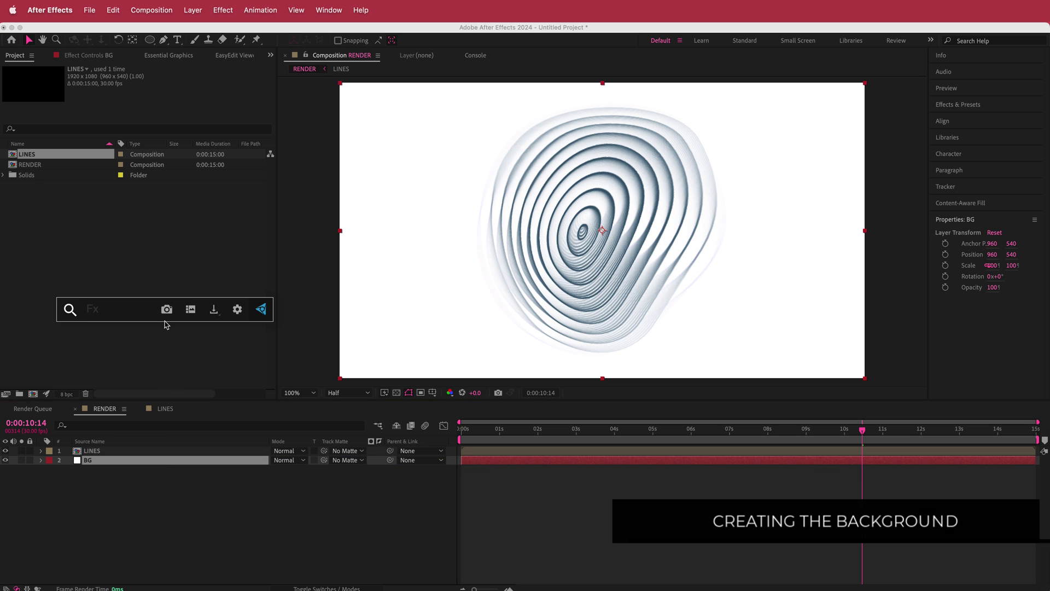
# Apply Gradient Ramp to BG with end colour 27374D and a Radial ramp shape
pyautogui.write('ram')
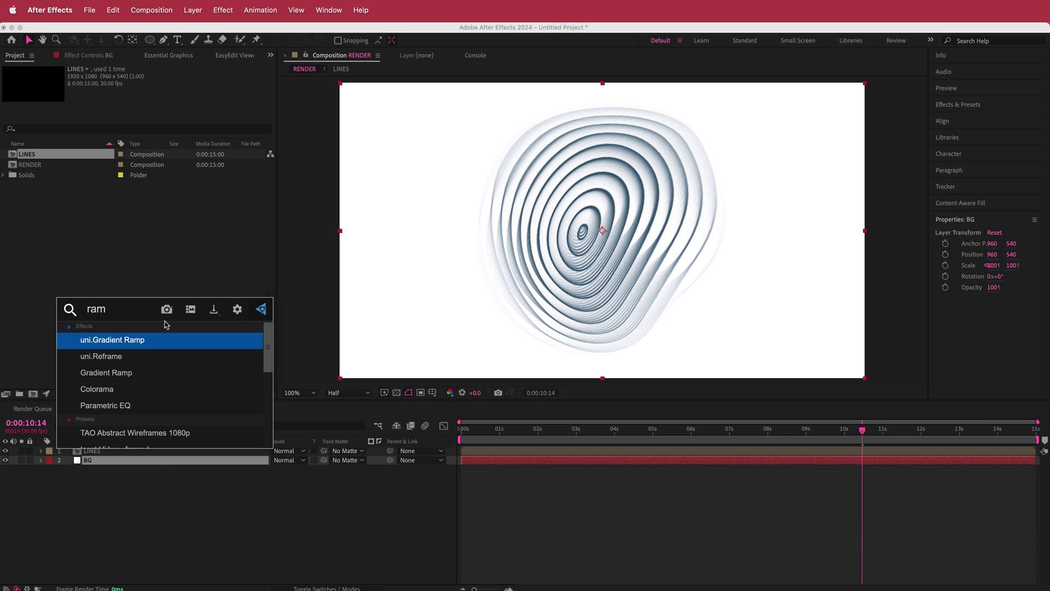
pyautogui.press('Down')
pyautogui.press('Down')
pyautogui.press('Return')
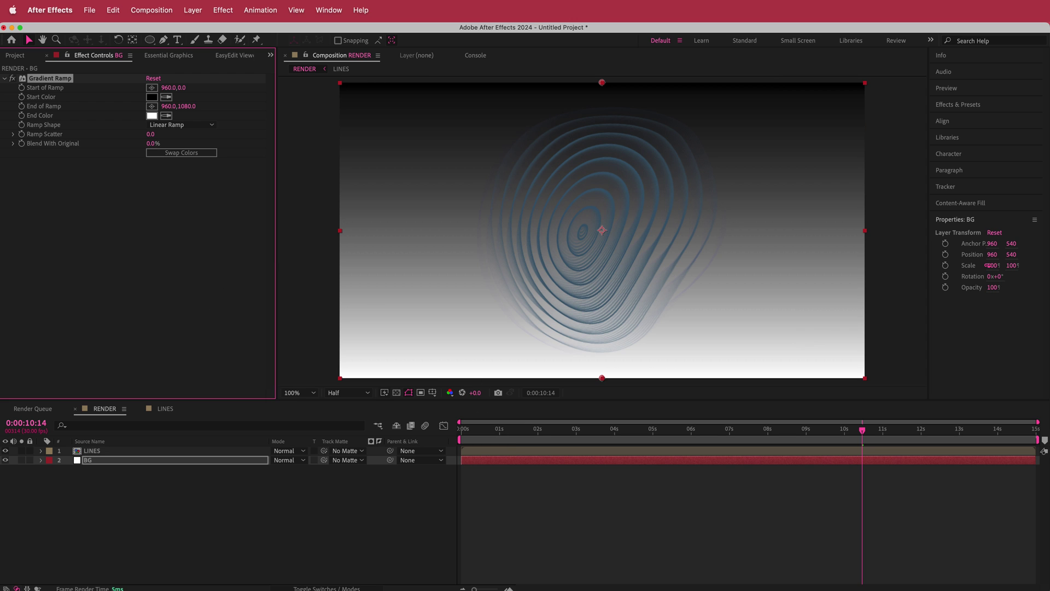
pyautogui.press('super+Tab')
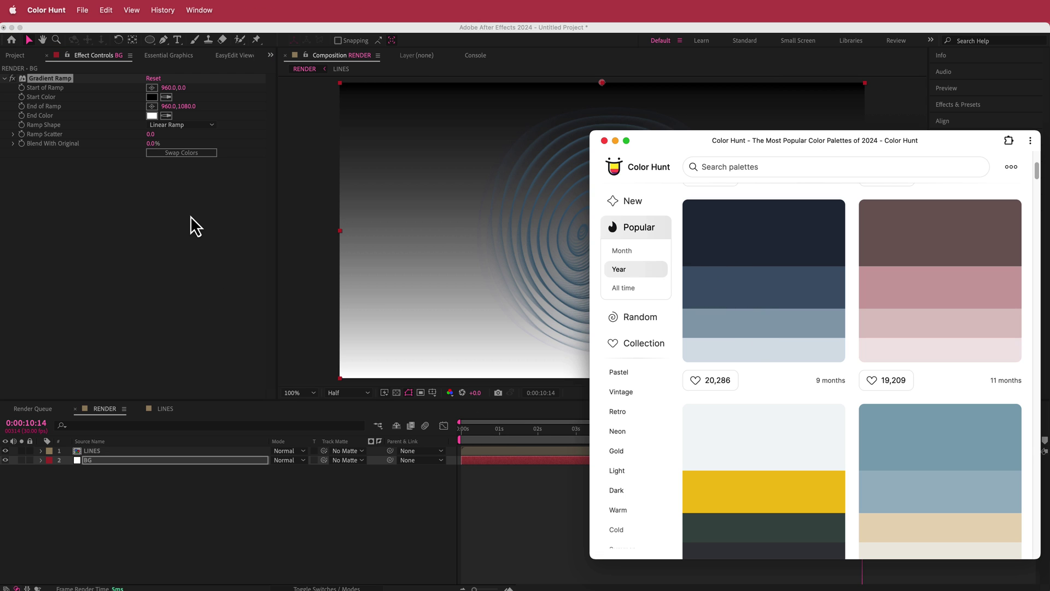
pyautogui.press('super+Tab')
pyautogui.click(153, 116)
pyautogui.write('27374D')
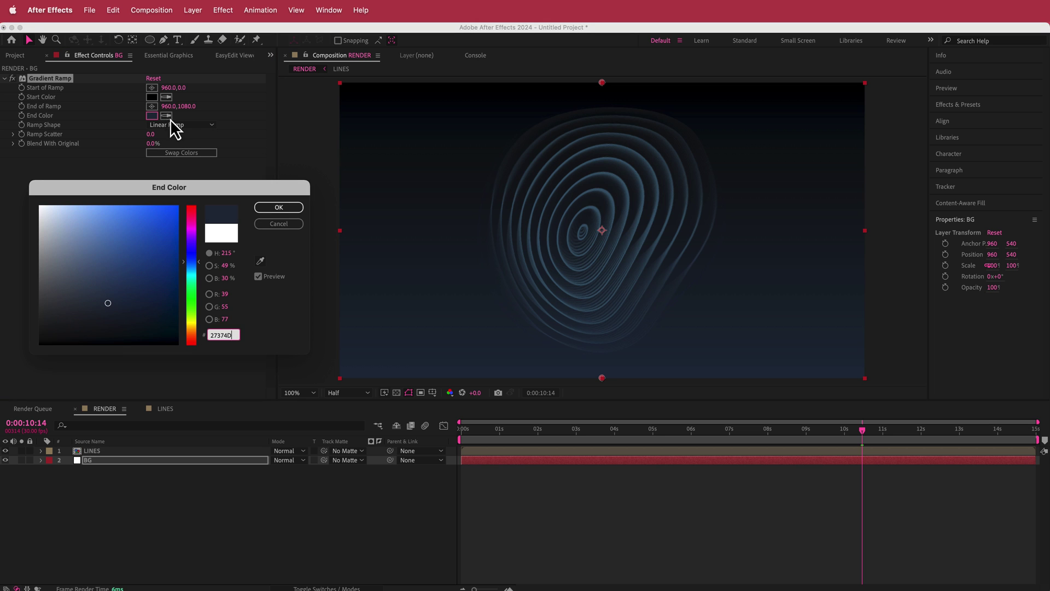
pyautogui.click(277, 207)
pyautogui.click(188, 126)
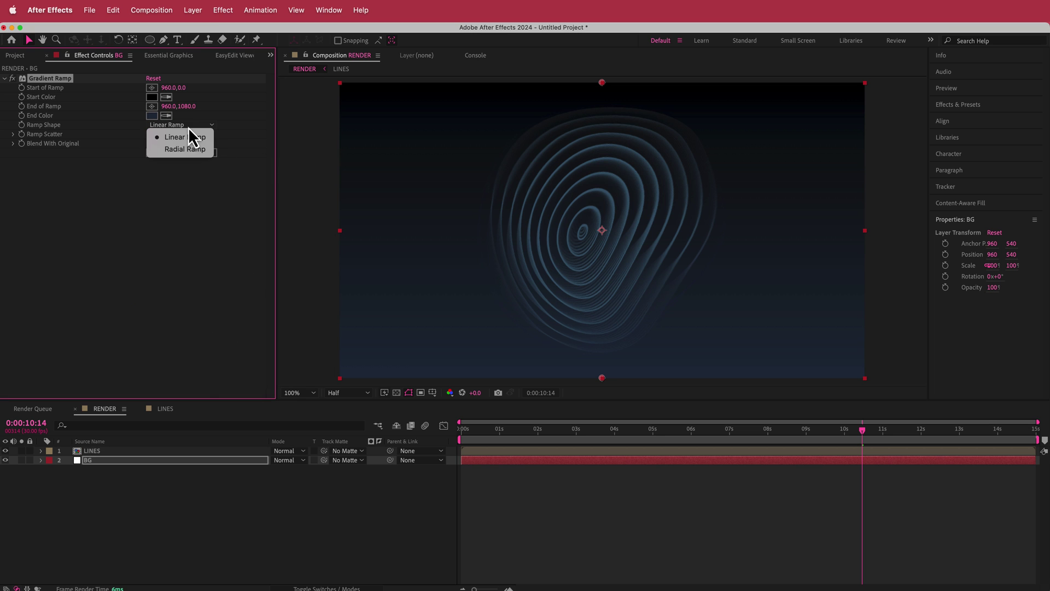
pyautogui.click(188, 149)
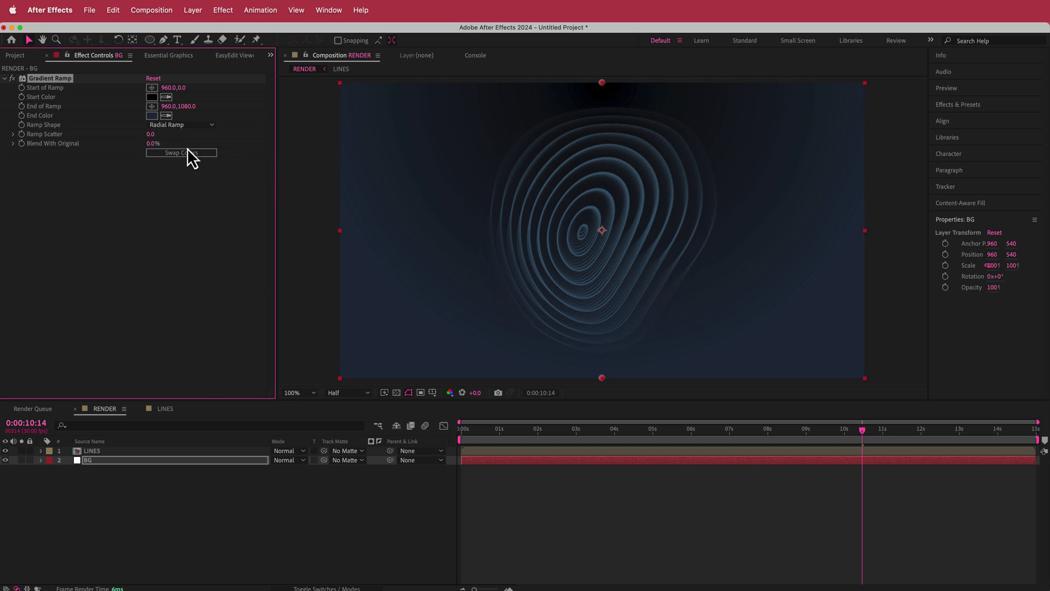
# Set the ramp start at the comp centre and end near the lower-left corner, then swap colours
pyautogui.click(156, 91)
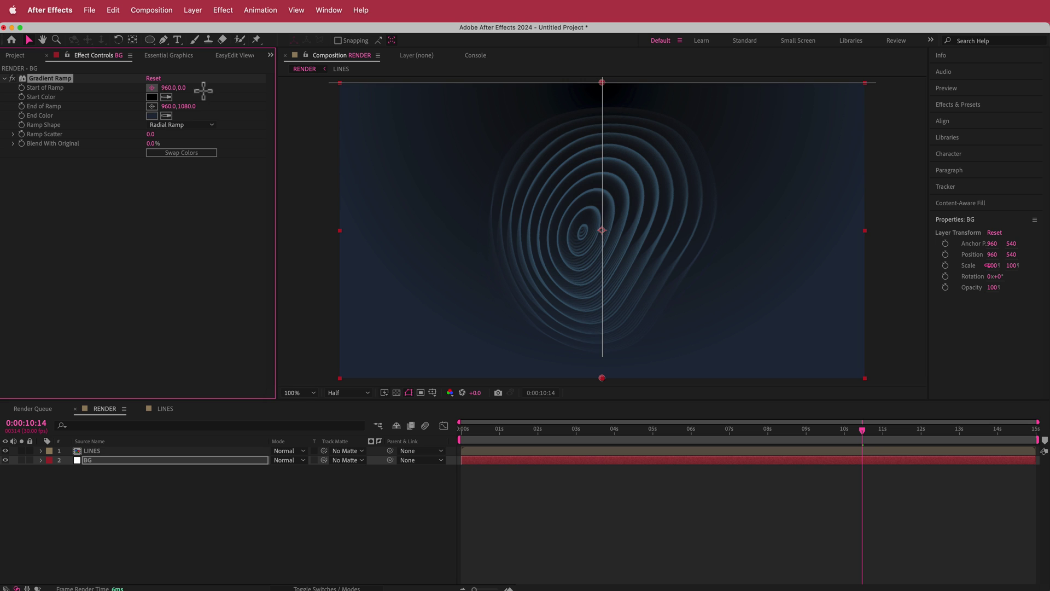
pyautogui.click(603, 231)
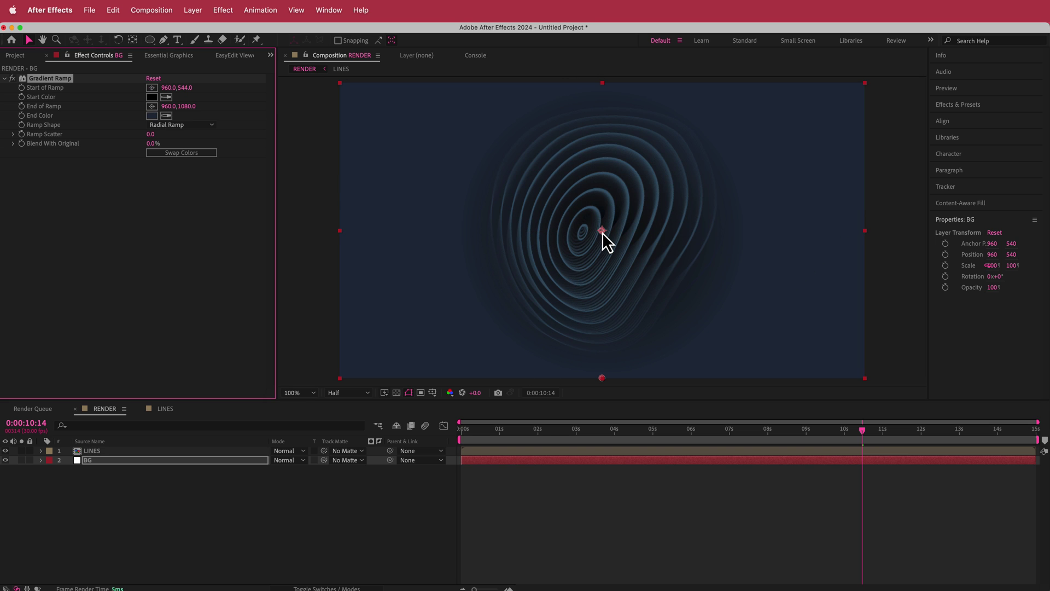
pyautogui.click(153, 106)
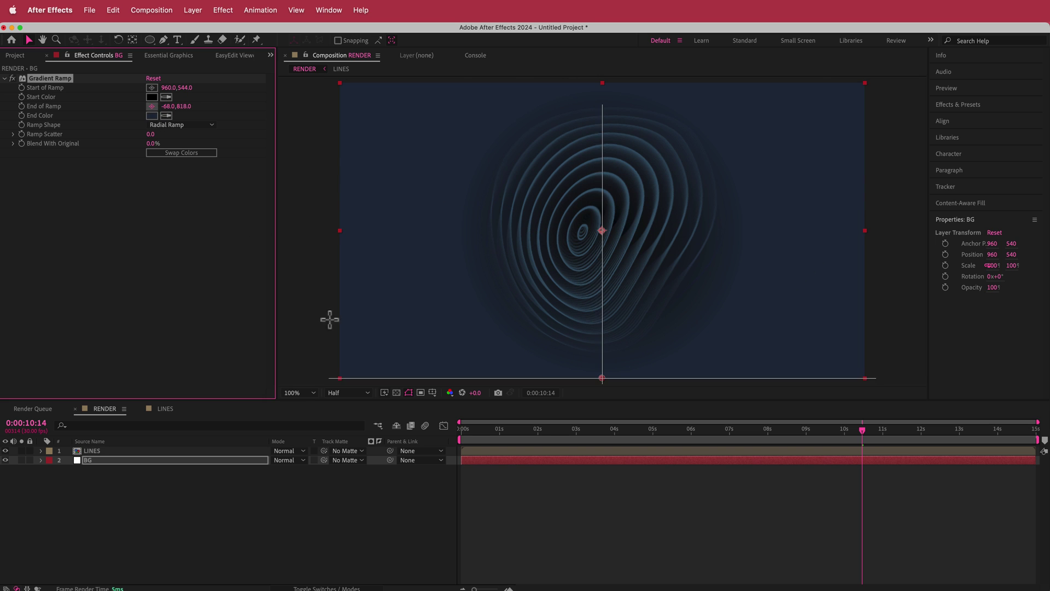
pyautogui.click(344, 375)
pyautogui.moveTo(343, 375); pyautogui.dragTo(342, 378)
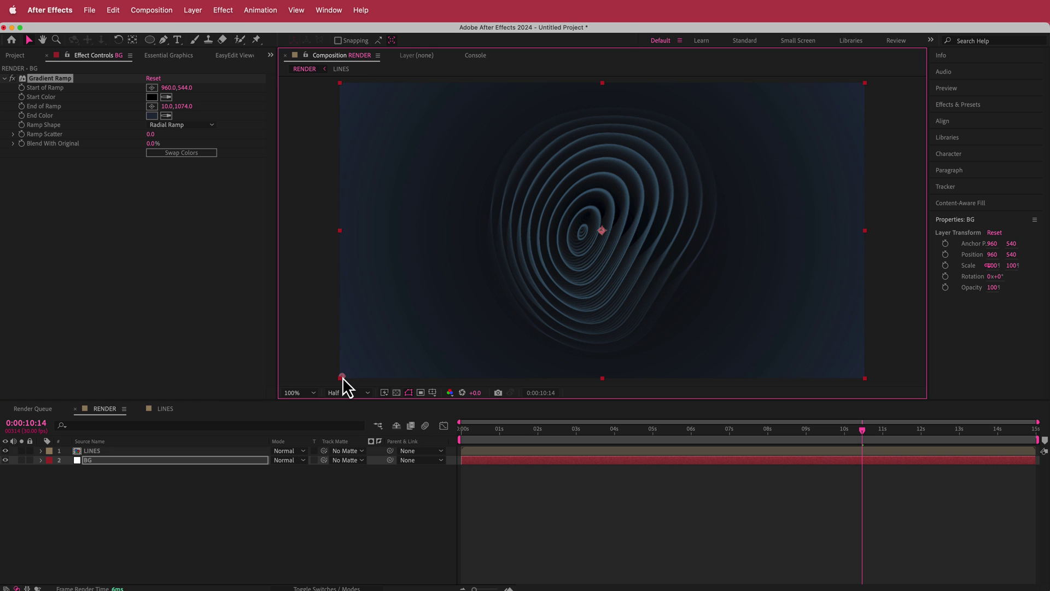
pyautogui.click(182, 152)
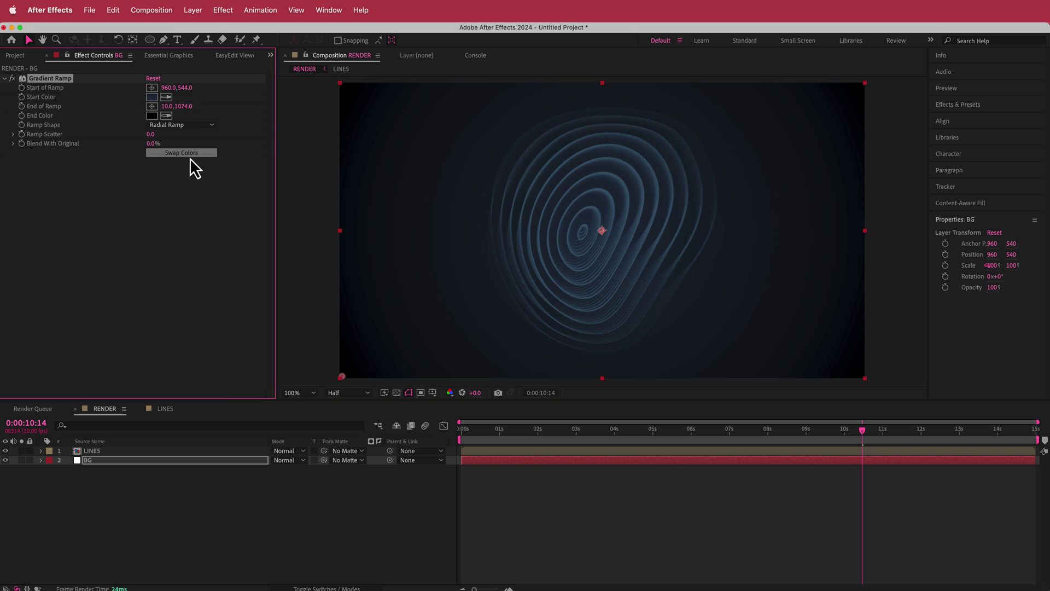
pyautogui.moveTo(341, 377)
pyautogui.mouseDown()
pyautogui.moveTo(355, 373)
pyautogui.moveTo(328, 386)
pyautogui.moveTo(357, 373)
pyautogui.mouseUp()
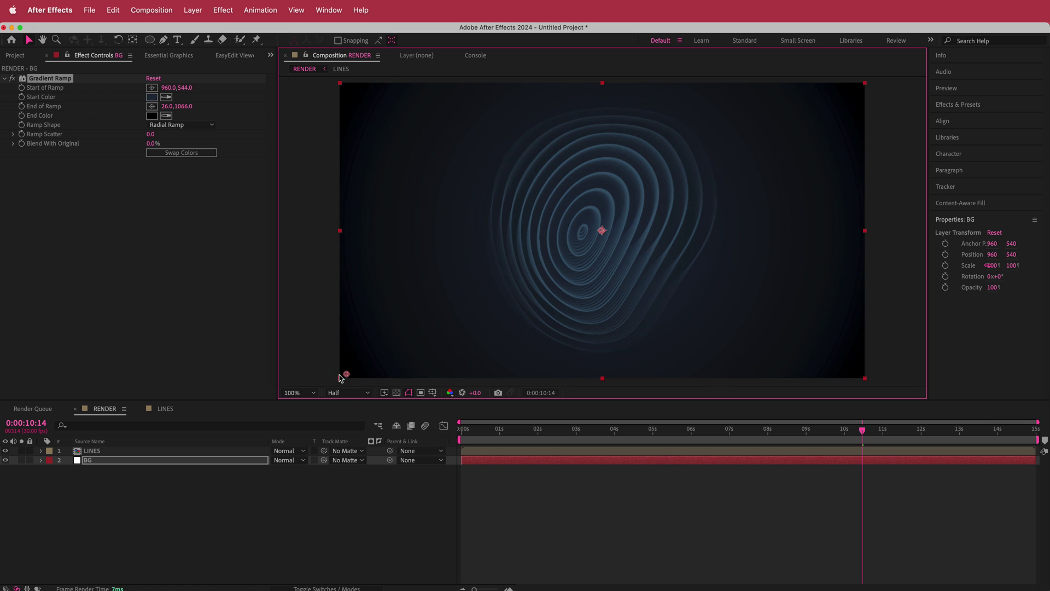
pyautogui.moveTo(506, 438); pyautogui.dragTo(773, 436)
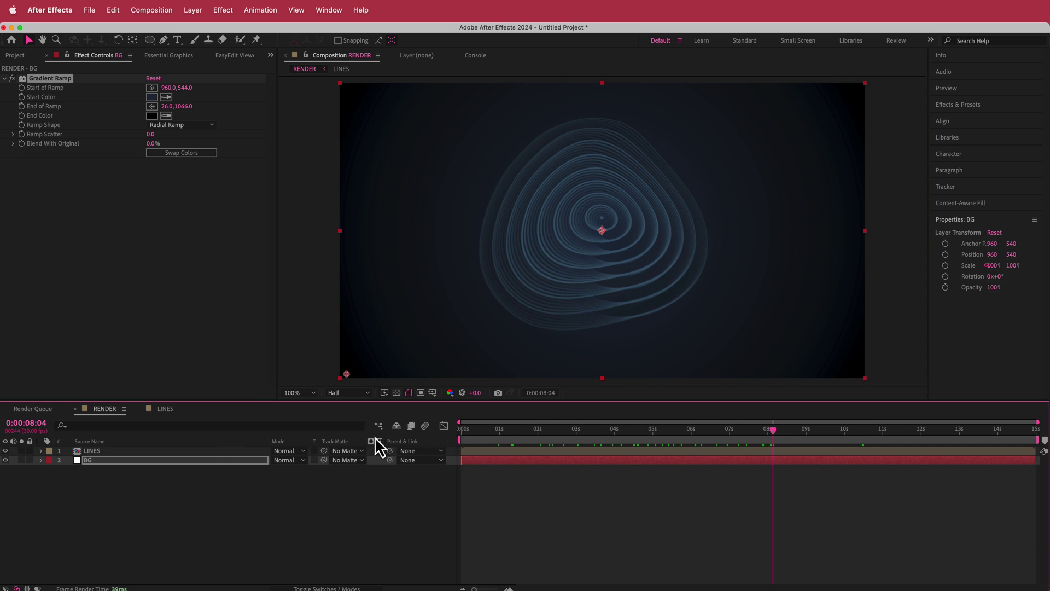
pyautogui.click(91, 451)
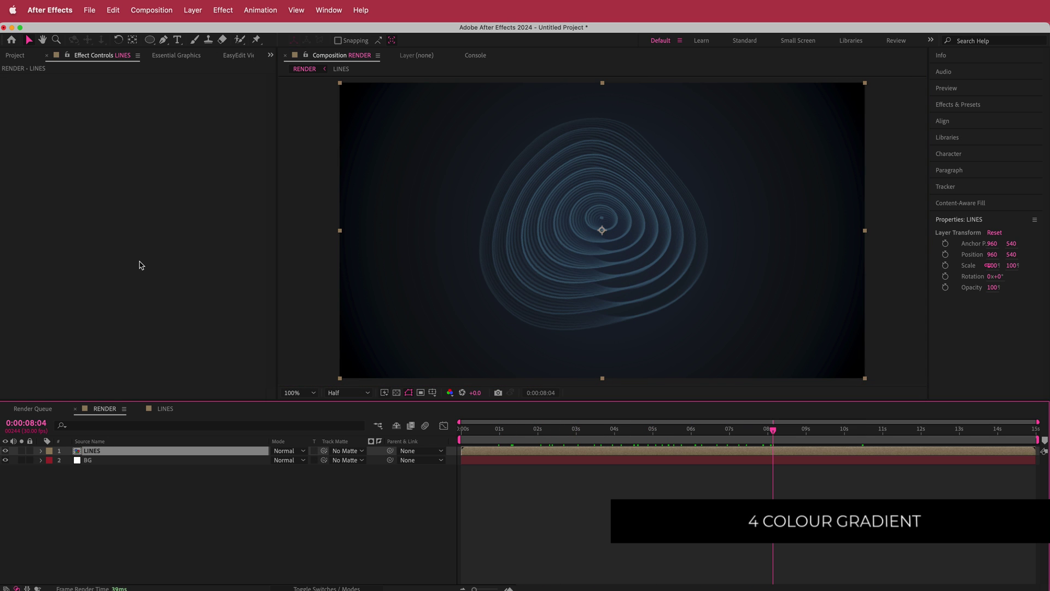
# Apply a 4-Color Gradient to LINES using the palette's navy-to-pale-blue shades
pyautogui.hotkey('ctrl', 'space')
pyautogui.write('4')
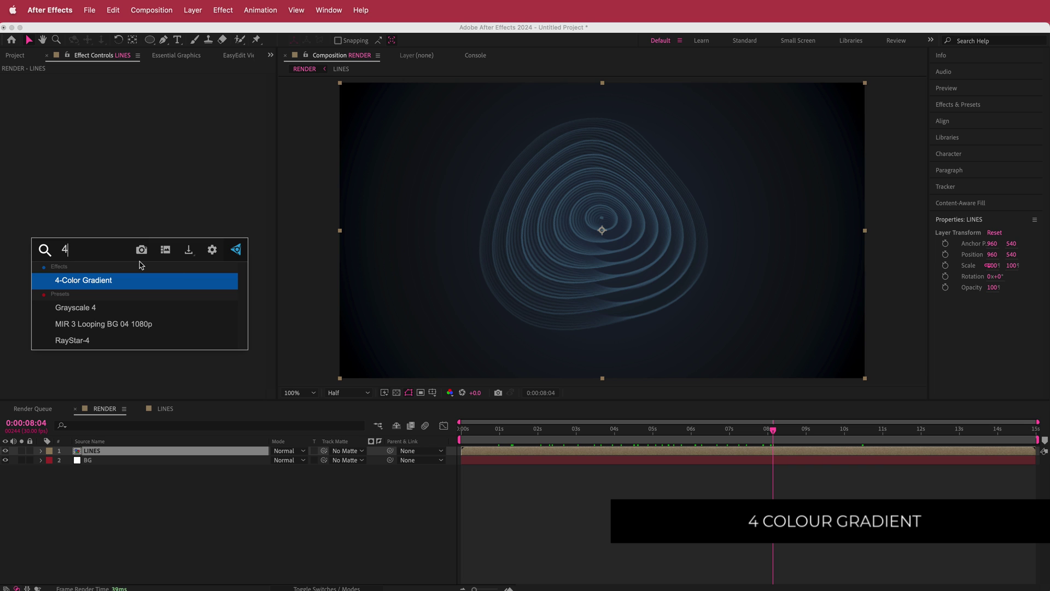
pyautogui.press('Return')
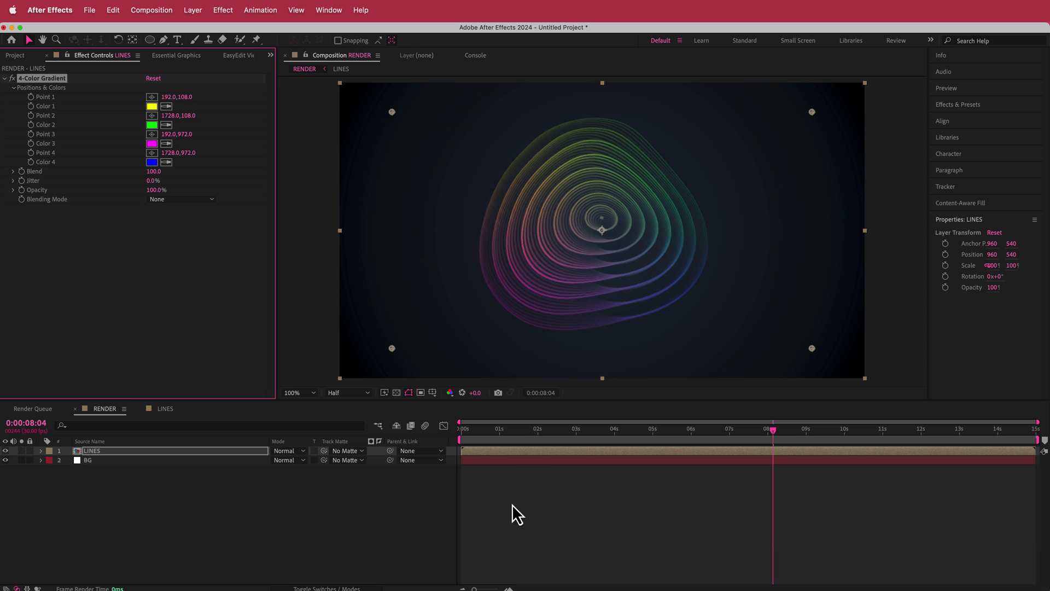
pyautogui.press('super+Tab')
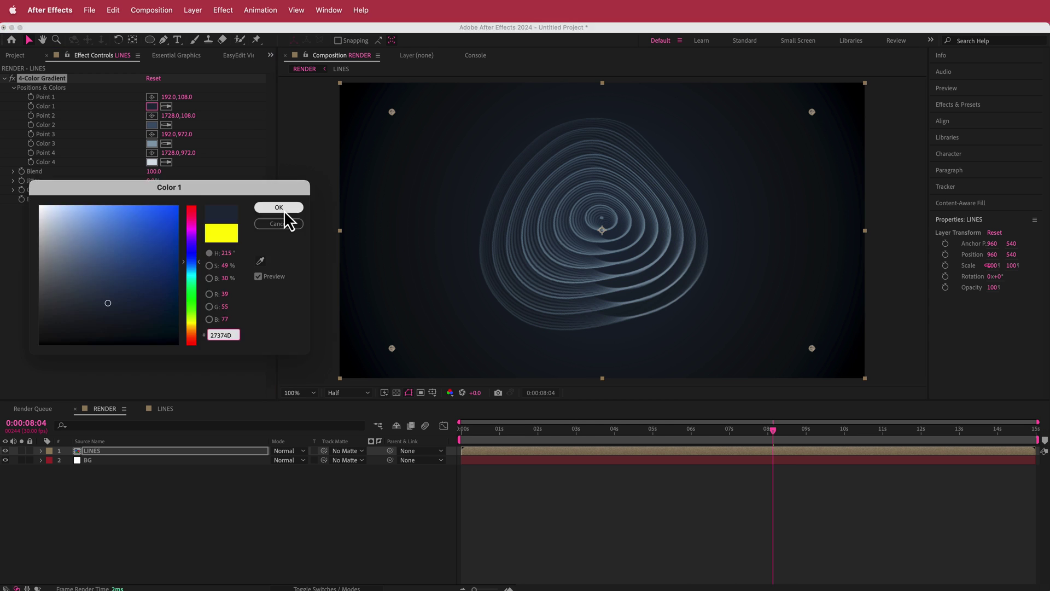
pyautogui.click(284, 215)
pyautogui.moveTo(771, 435); pyautogui.dragTo(649, 437)
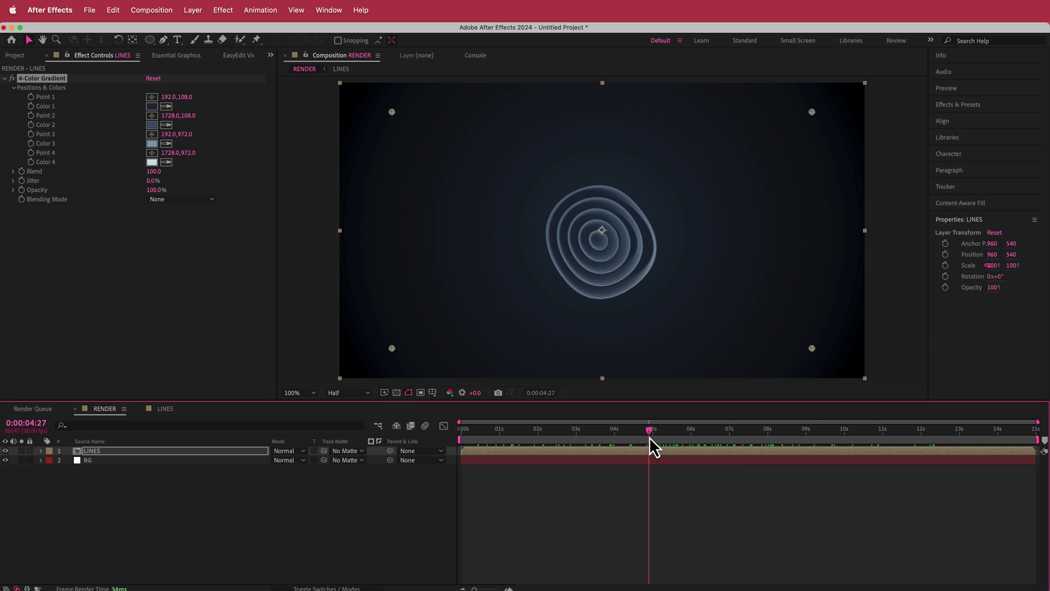
pyautogui.moveTo(648, 436); pyautogui.dragTo(567, 436)
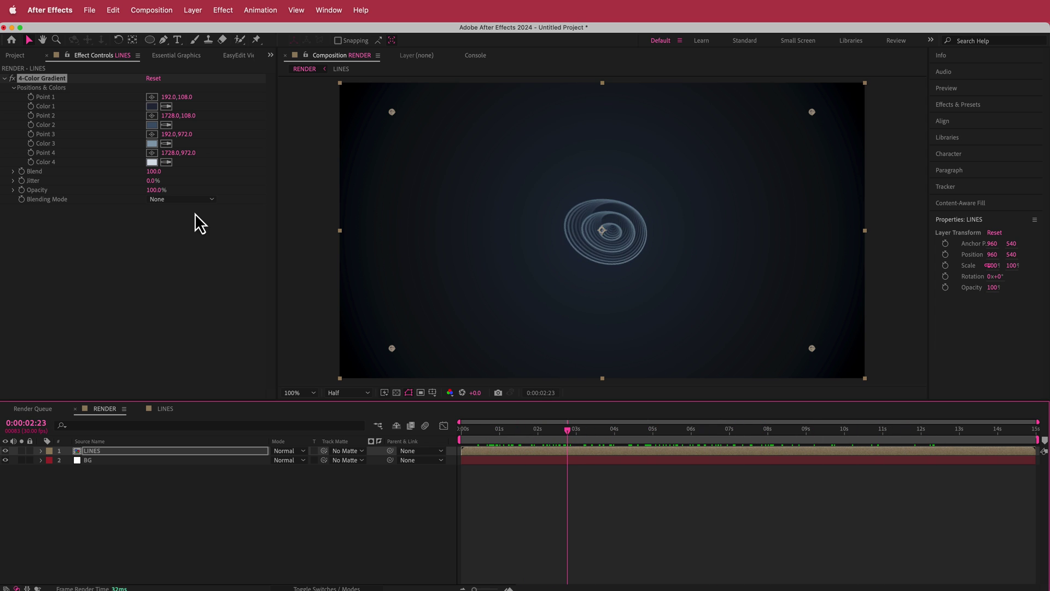
# Apply Glow to LINES and set the viewer preview resolution to Full
pyautogui.hotkey('ctrl', 'space')
pyautogui.write('glow')
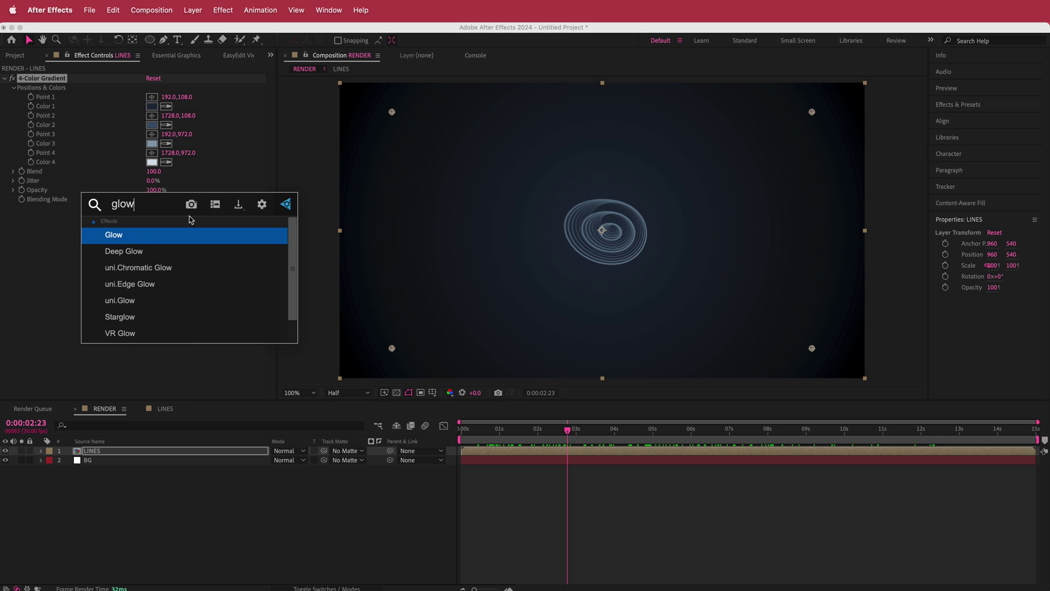
pyautogui.press('Return')
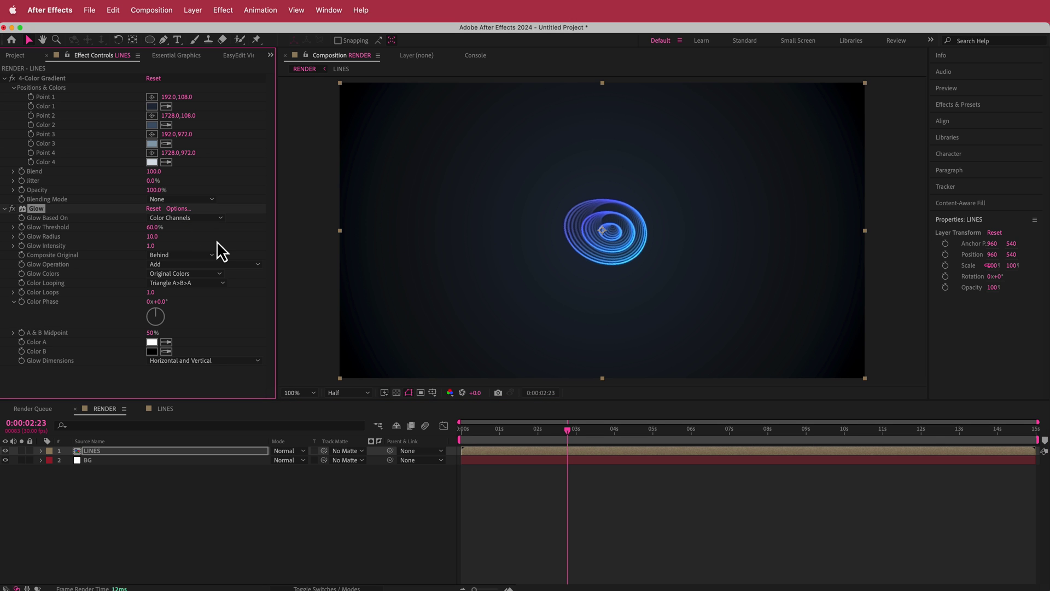
pyautogui.click(353, 393)
pyautogui.click(347, 418)
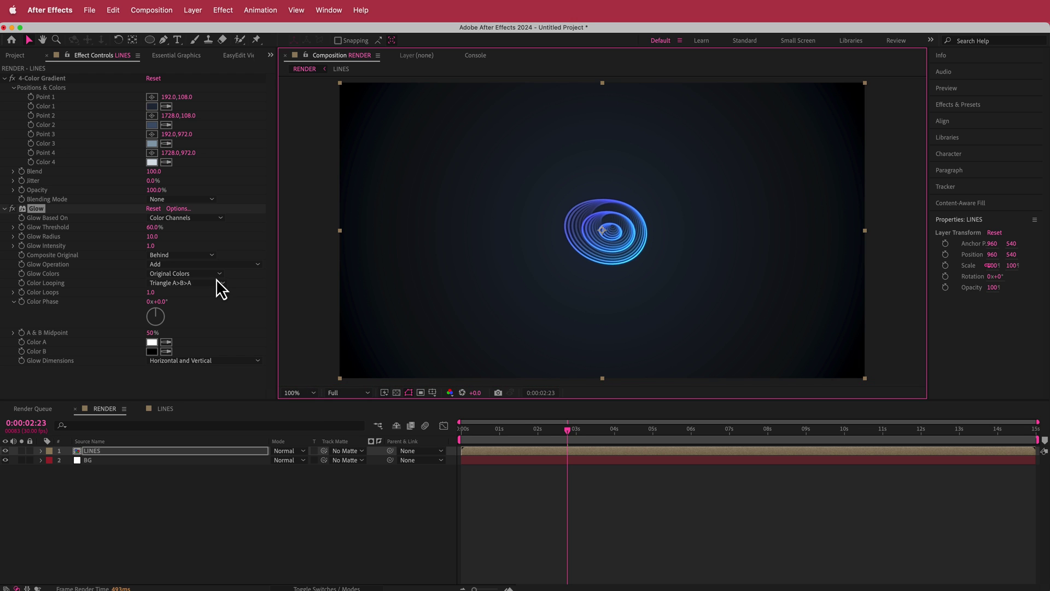
# Set Glow Radius to 500 and Glow Intensity to 0.9
pyautogui.click(152, 237)
pyautogui.write('5')
pyautogui.press('Return')
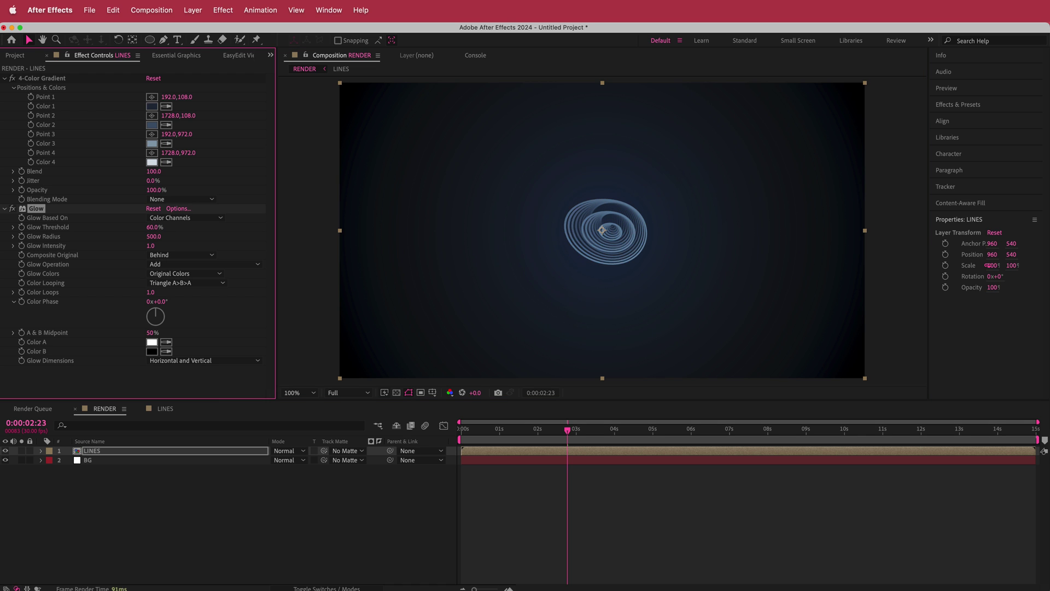
pyautogui.click(152, 246)
pyautogui.write('0.9')
pyautogui.press('Return')
pyautogui.moveTo(566, 433); pyautogui.dragTo(738, 430)
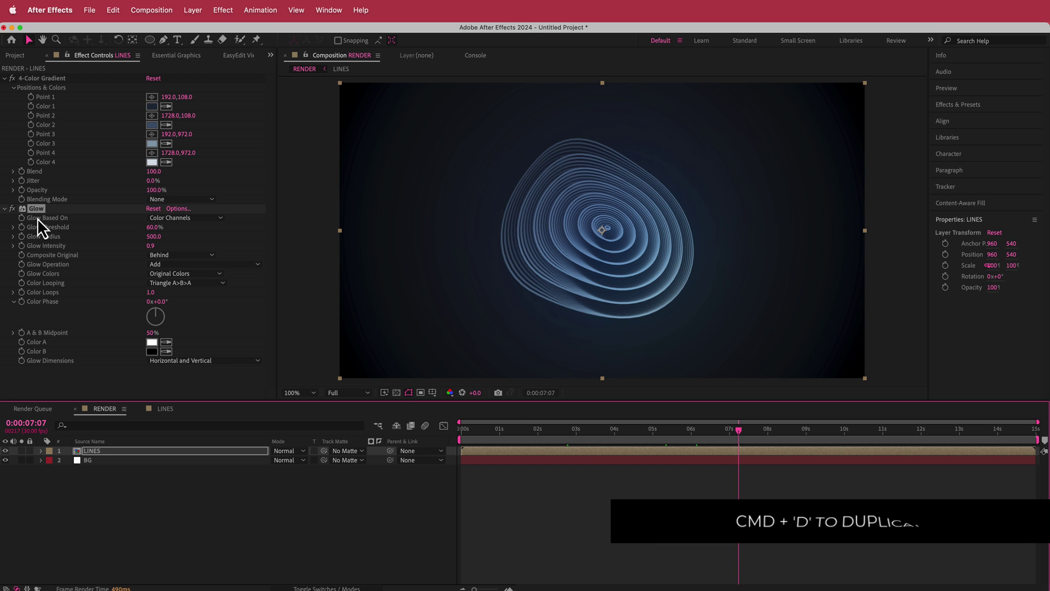
# Duplicate the Glow as Glow 2 with threshold 50%, radius 200 and intensity 0.5
pyautogui.press('super+d')
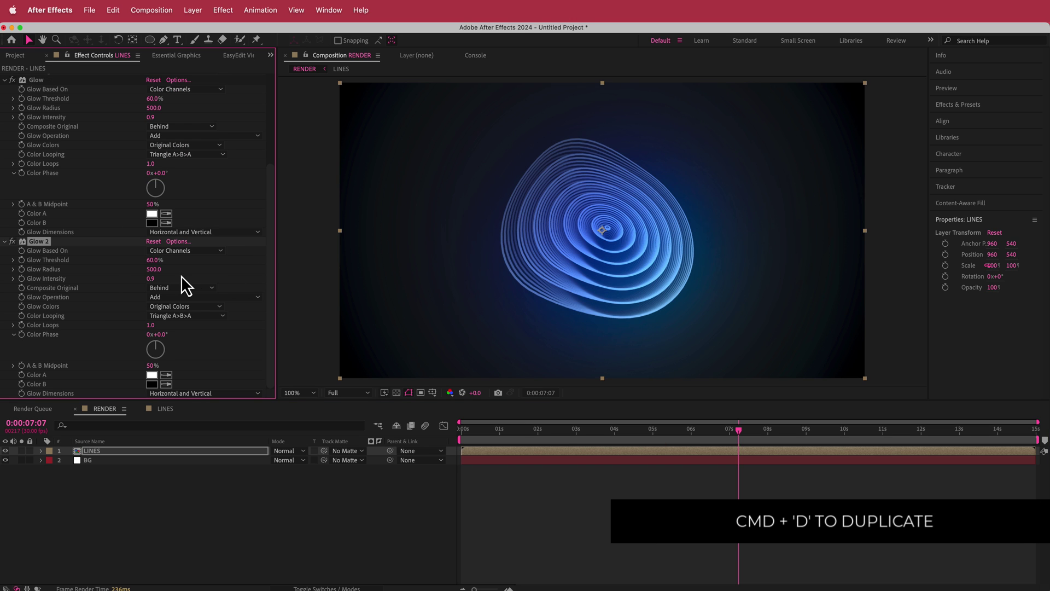
pyautogui.click(154, 261)
pyautogui.write('50')
pyautogui.press('Return')
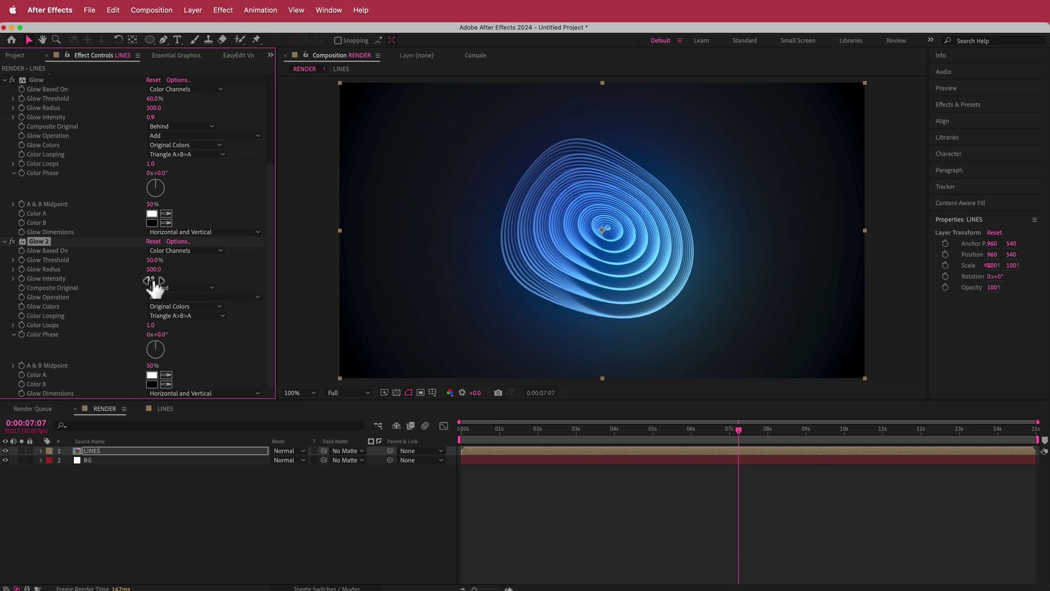
pyautogui.moveTo(155, 285); pyautogui.dragTo(133, 282)
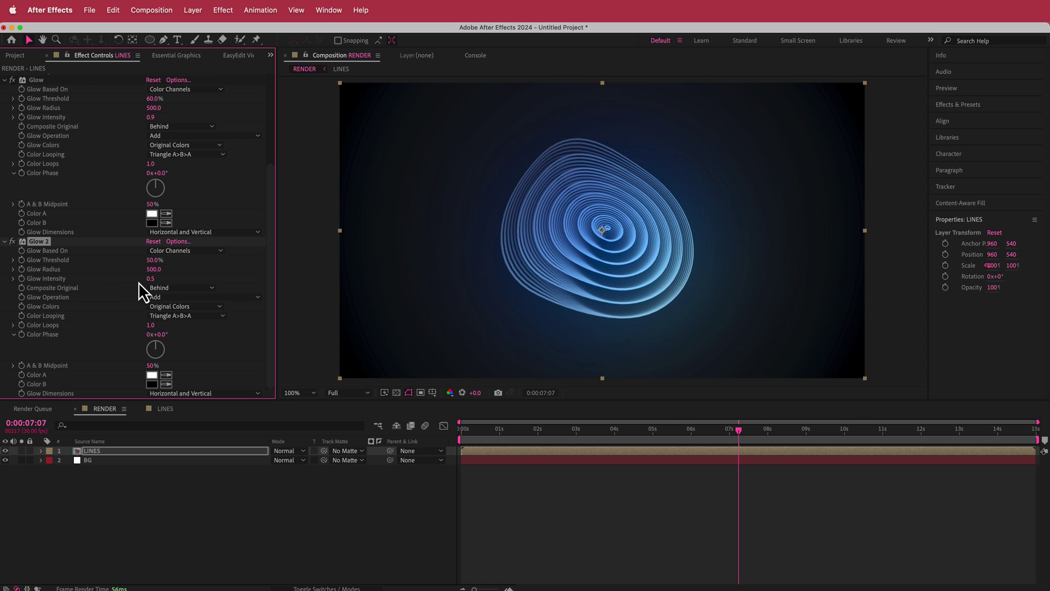
pyautogui.moveTo(160, 277); pyautogui.dragTo(7, 267)
pyautogui.click(154, 270)
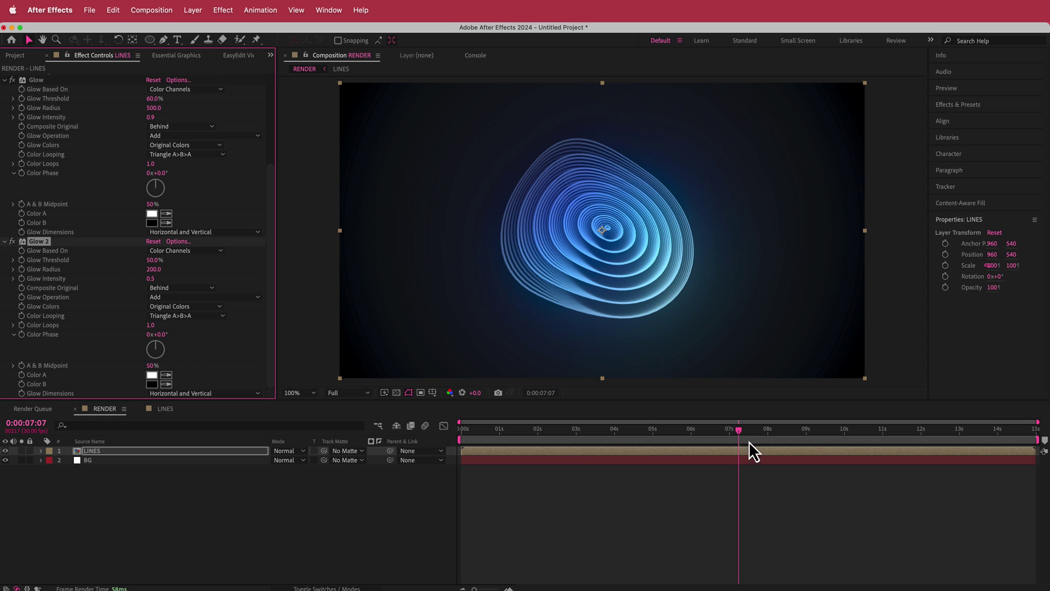
# Set the preview resolution to Half and scrub through the glowing rings animation
pyautogui.moveTo(740, 433); pyautogui.dragTo(707, 432)
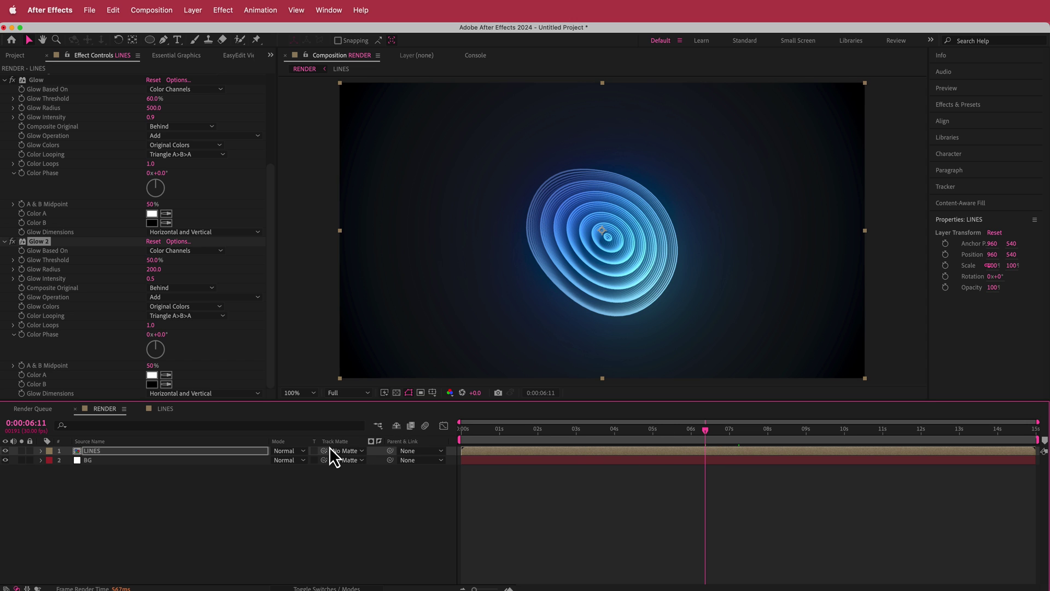
pyautogui.click(348, 398)
pyautogui.click(347, 391)
pyautogui.click(352, 432)
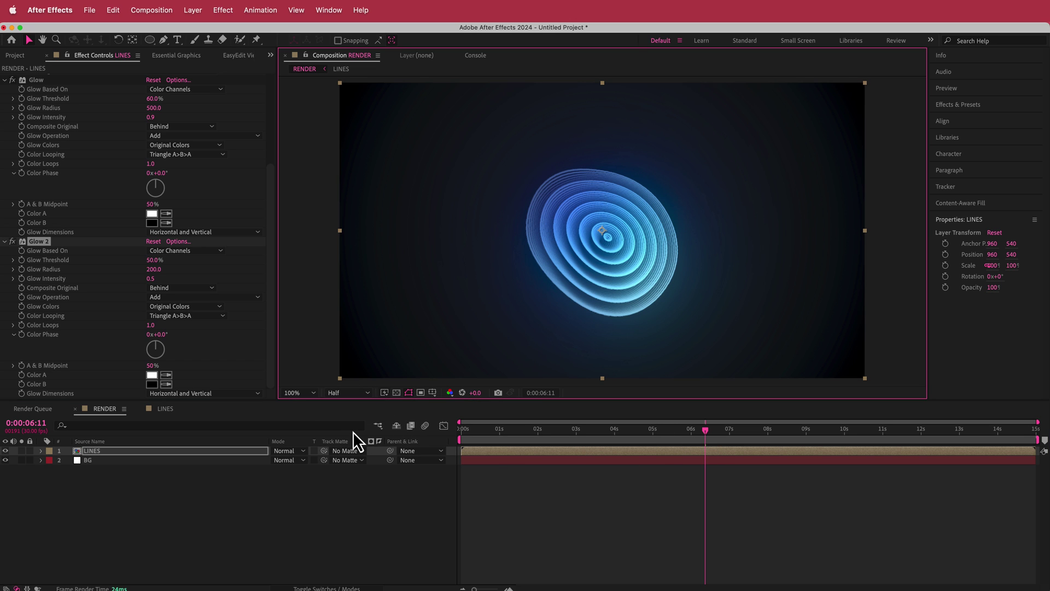
pyautogui.moveTo(708, 432); pyautogui.dragTo(609, 444)
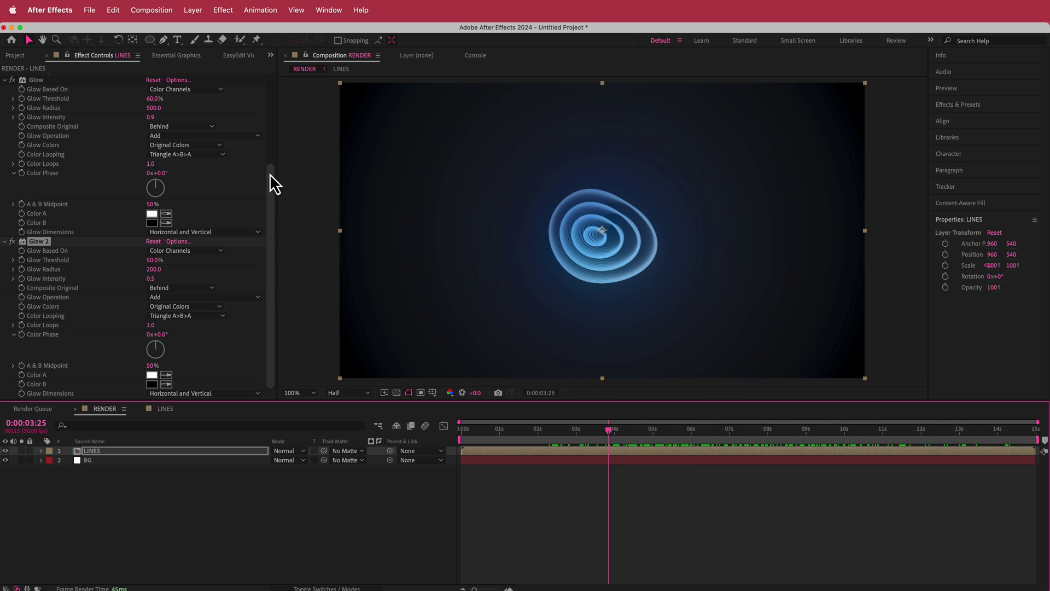
pyautogui.moveTo(608, 431); pyautogui.dragTo(712, 430)
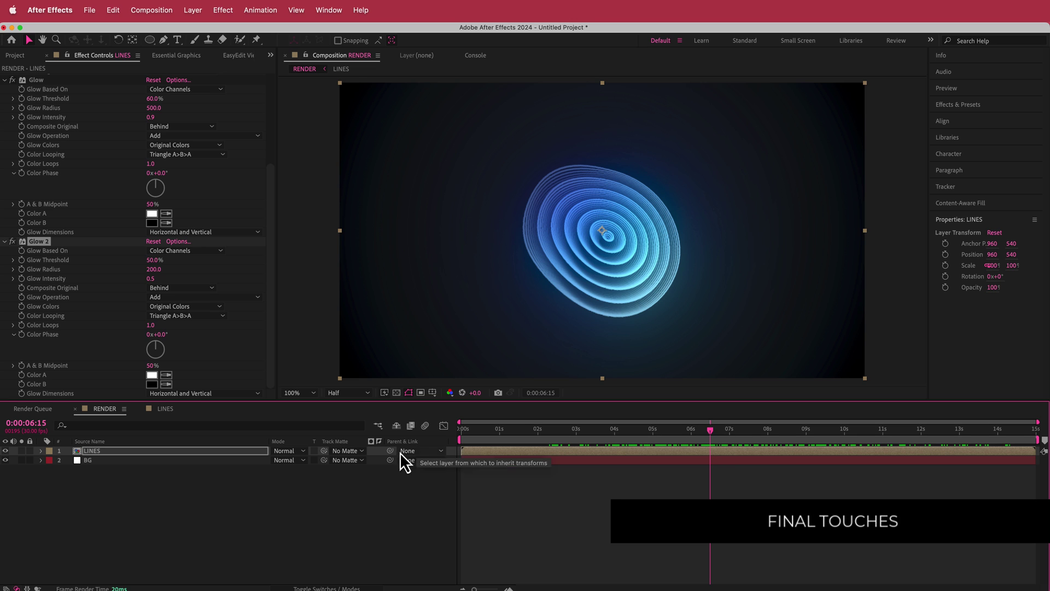
# Add a new adjustment layer to RENDER and apply Curves to it
pyautogui.rightClick(376, 451)
pyautogui.moveTo(409, 461)
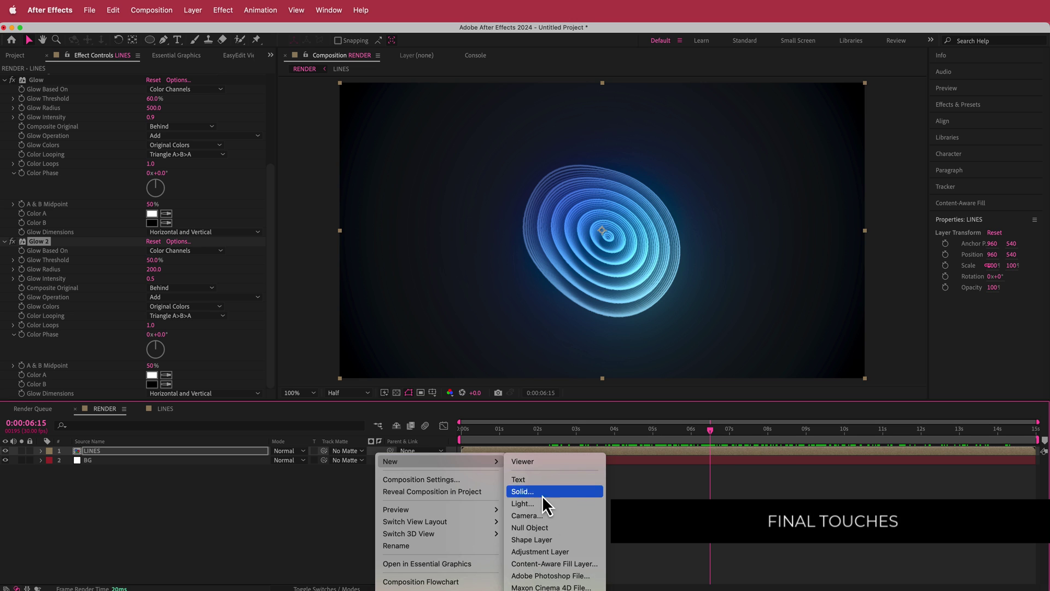
pyautogui.click(568, 550)
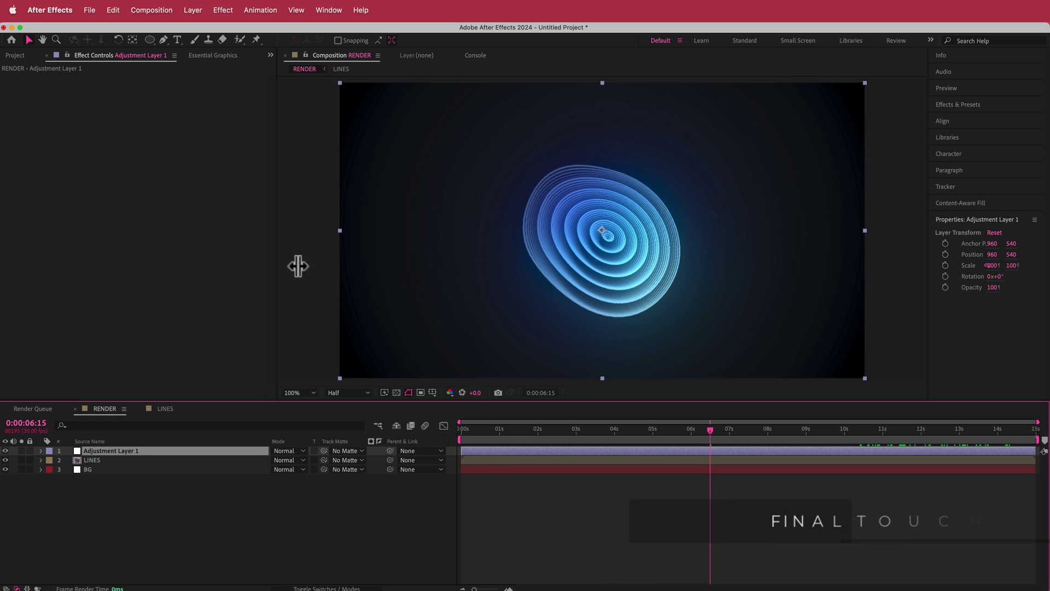
pyautogui.hotkey('ctrl', 'space')
pyautogui.write('curv')
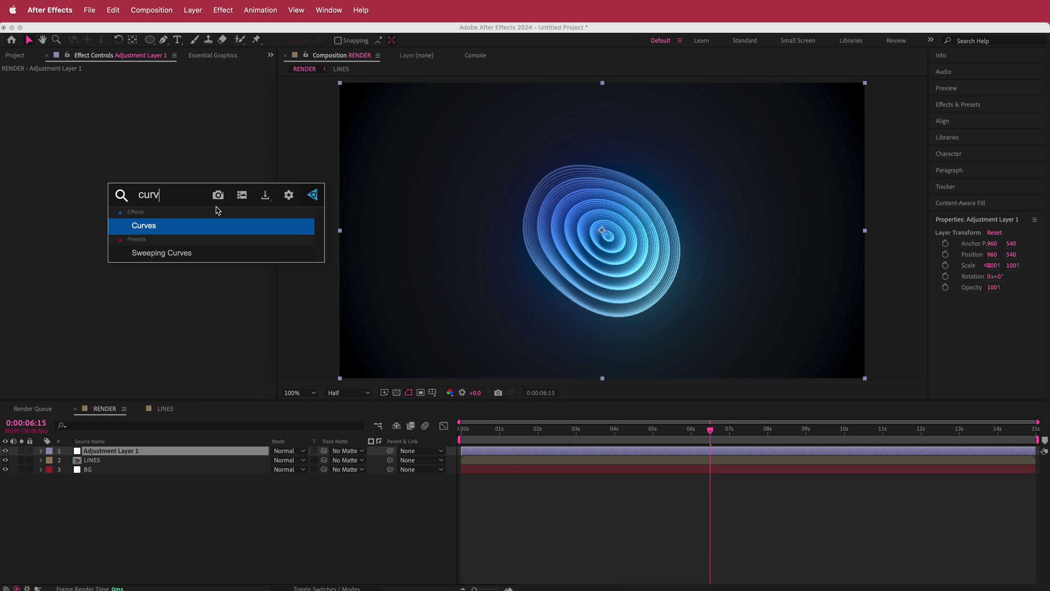
pyautogui.press('Return')
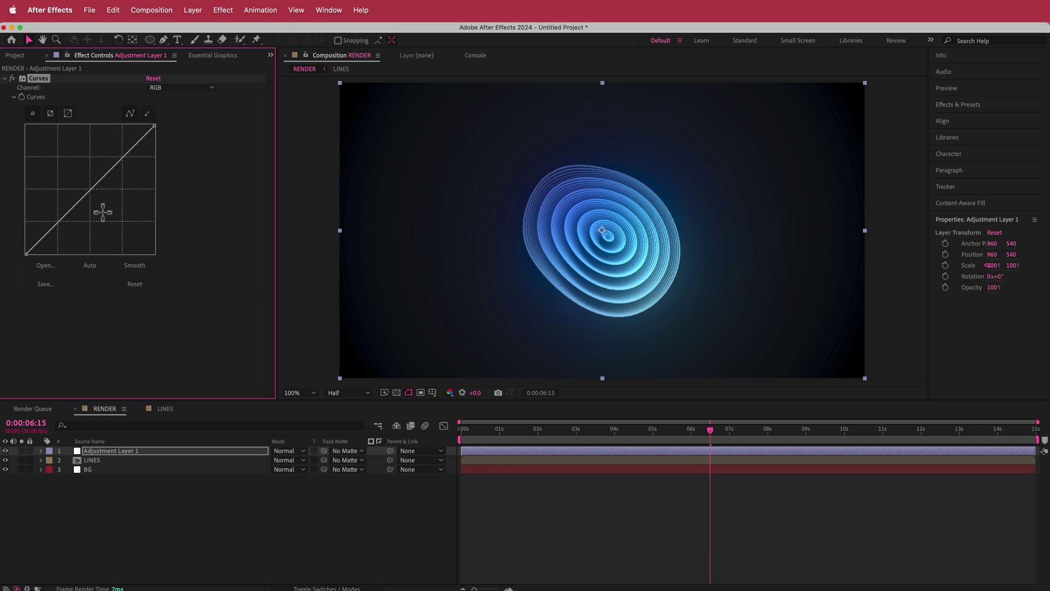
# Bend the curve into a gentle S-shape, deepening shadows and brightening highlights
pyautogui.moveTo(59, 222); pyautogui.dragTo(64, 221)
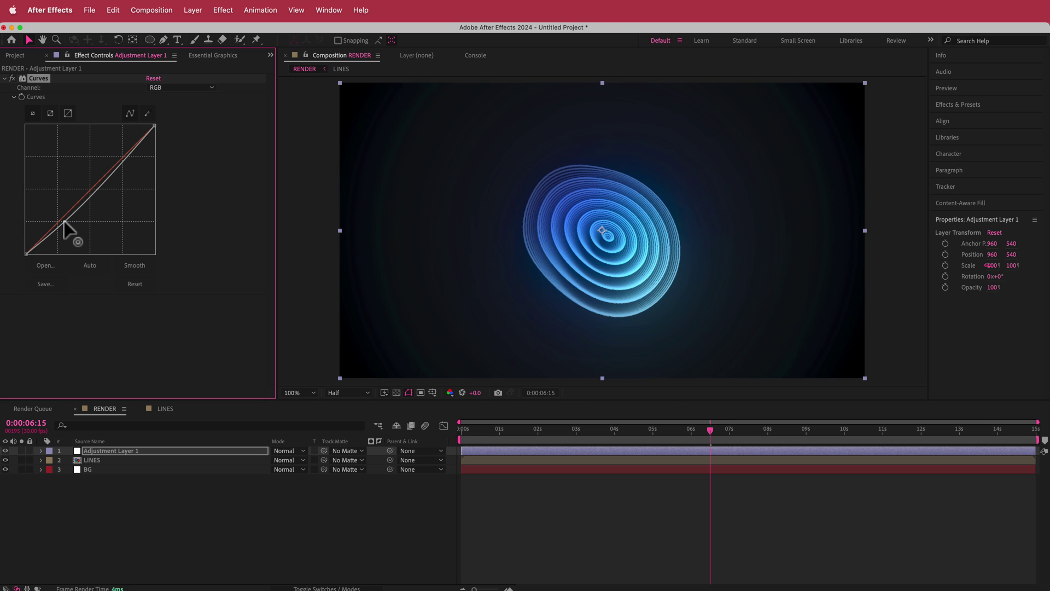
pyautogui.moveTo(126, 162); pyautogui.dragTo(121, 154)
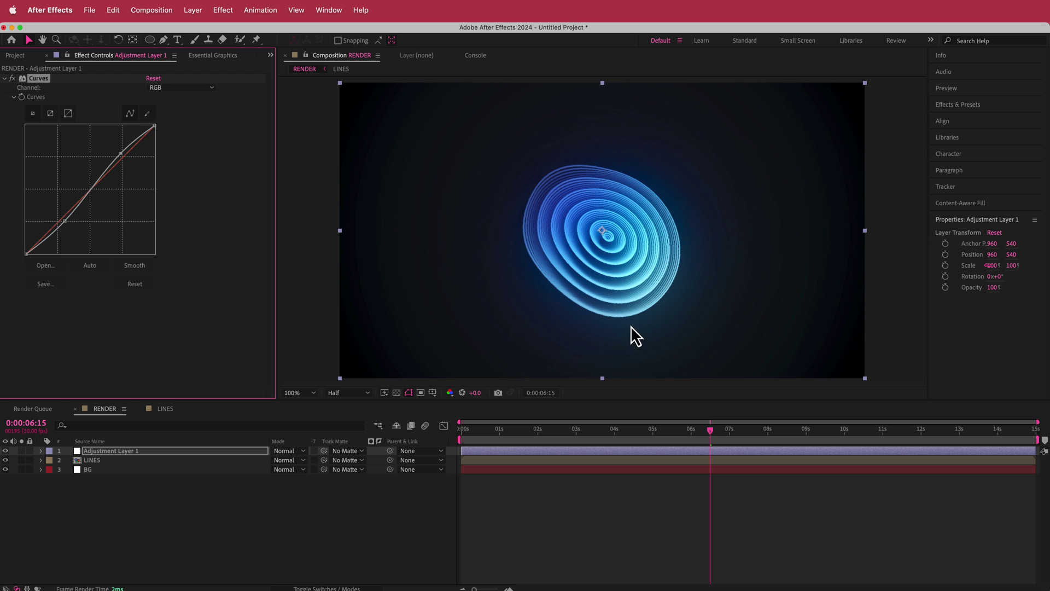
pyautogui.moveTo(716, 435); pyautogui.dragTo(931, 414)
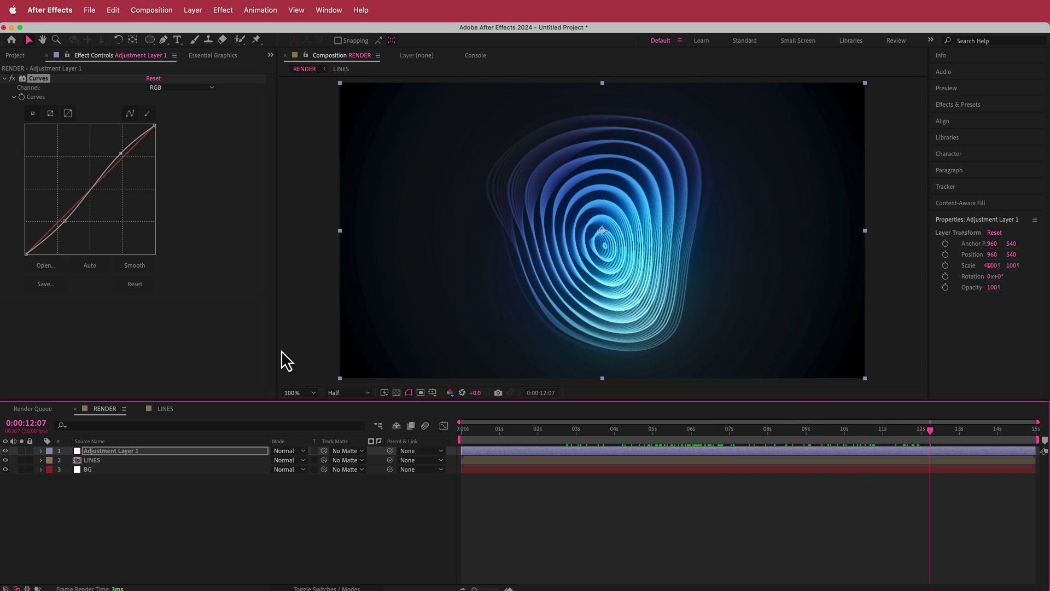
pyautogui.click(203, 484)
pyautogui.press('Home')
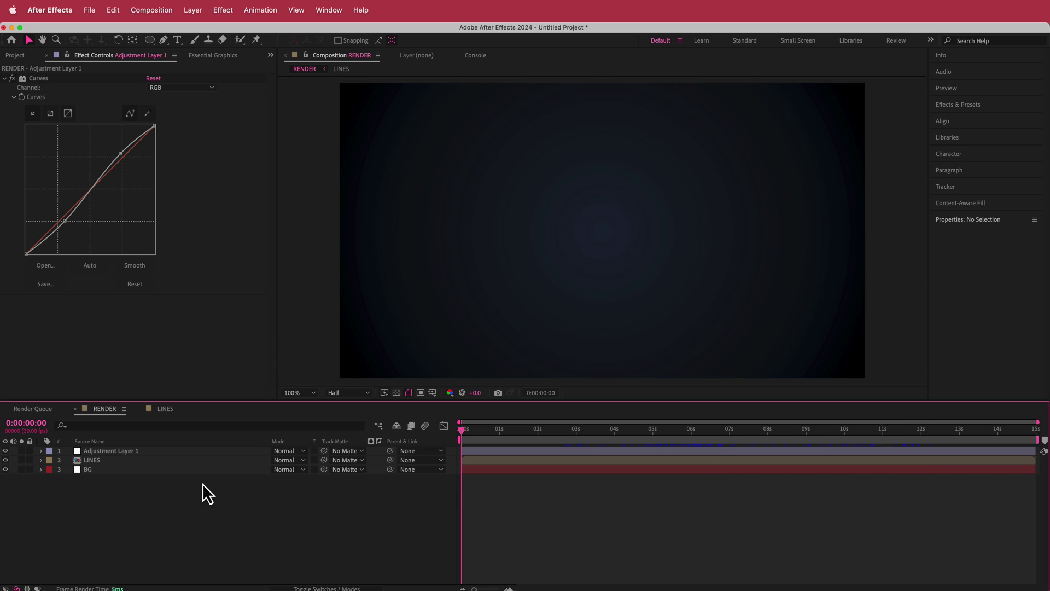
# Add another adjustment layer at the top of RENDER and apply the Noise effect
pyautogui.rightClick(374, 452)
pyautogui.moveTo(418, 463)
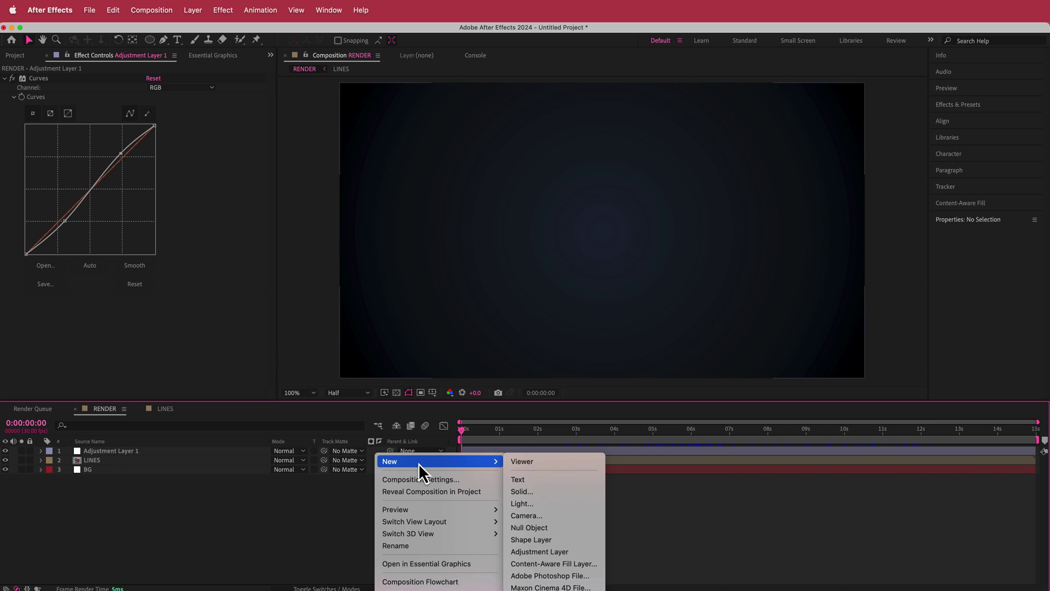
pyautogui.click(579, 551)
pyautogui.hotkey('ctrl', 'space')
pyautogui.write('noise')
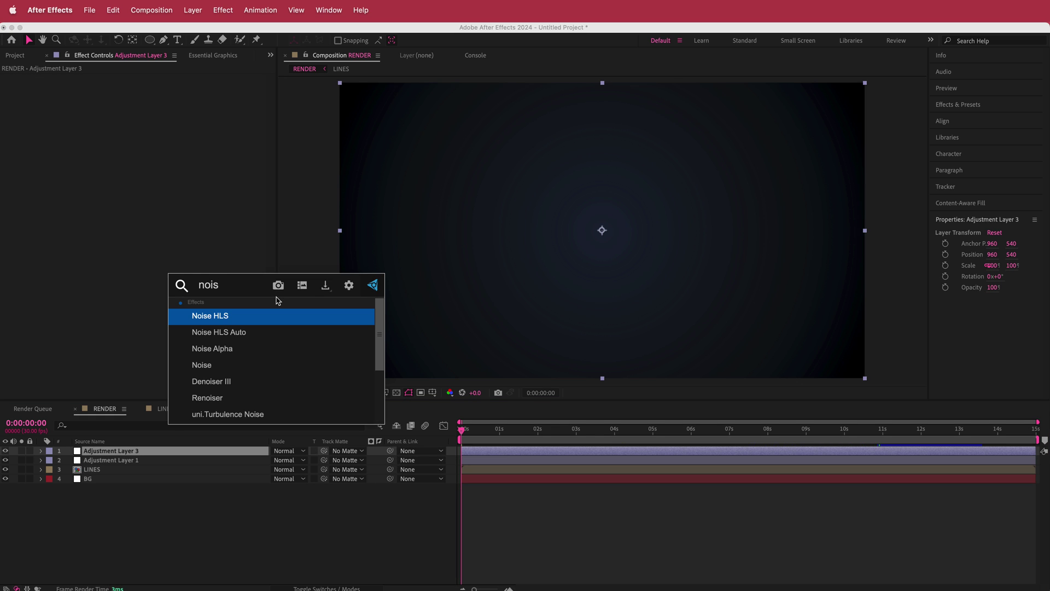
pyautogui.press('Down')
pyautogui.press('Down')
pyautogui.press('Down')
pyautogui.press('Return')
# Set Amount of Noise to 10% and scrub to review the grain
pyautogui.click(150, 87)
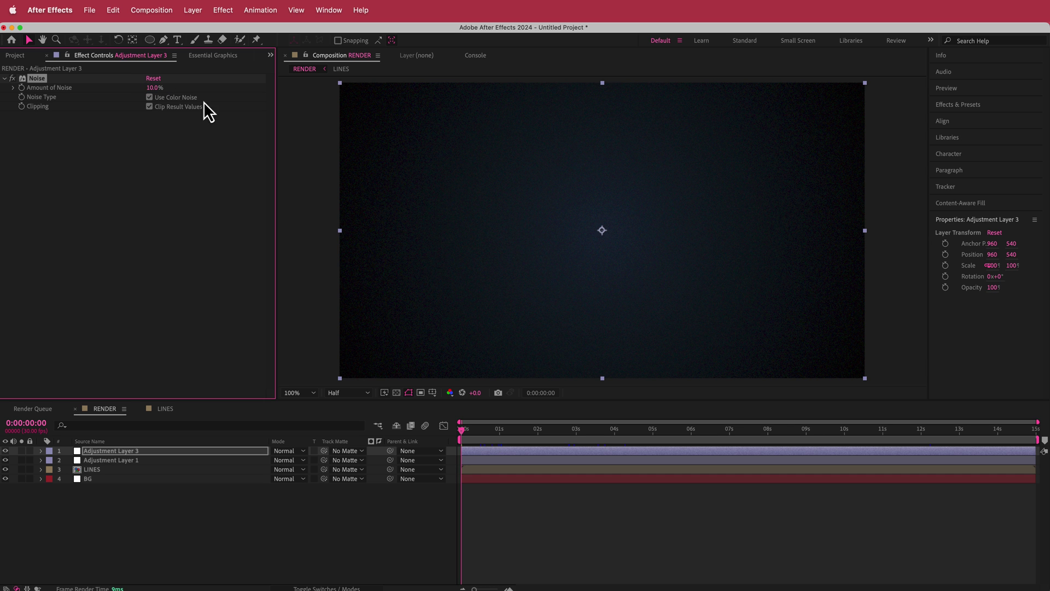
pyautogui.moveTo(477, 433); pyautogui.dragTo(851, 433)
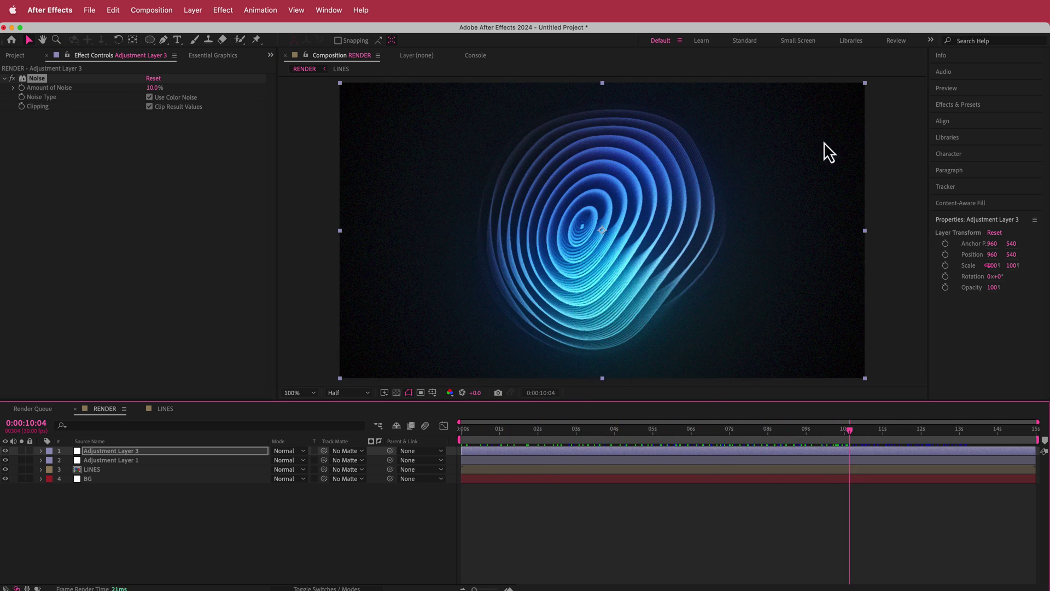
pyautogui.moveTo(482, 432); pyautogui.dragTo(832, 421)
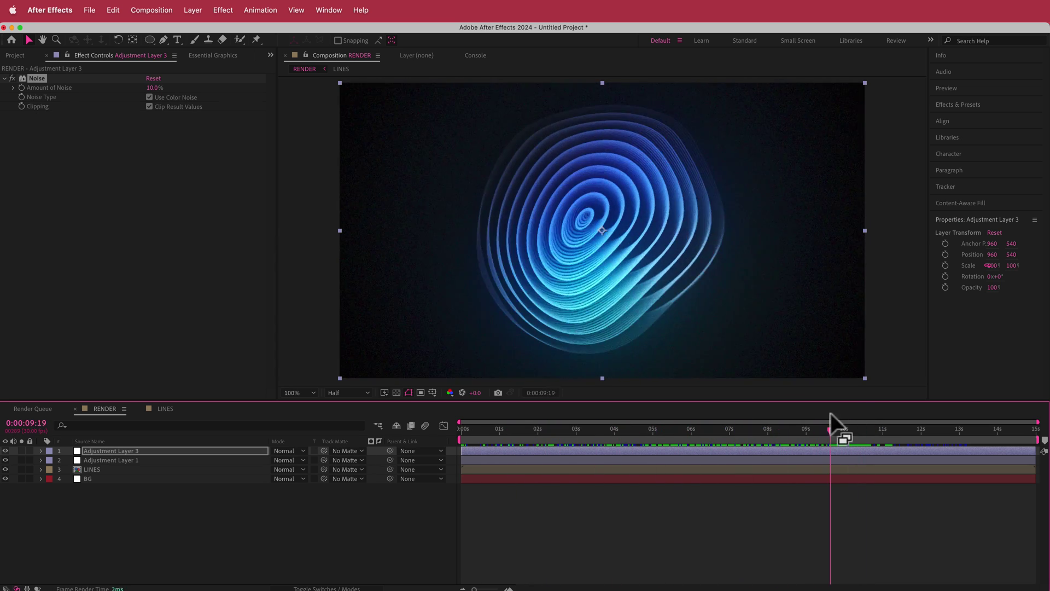
# In the LINES comp, set the radio waves Expansion to 1.00 and compare in RENDER
pyautogui.click(176, 413)
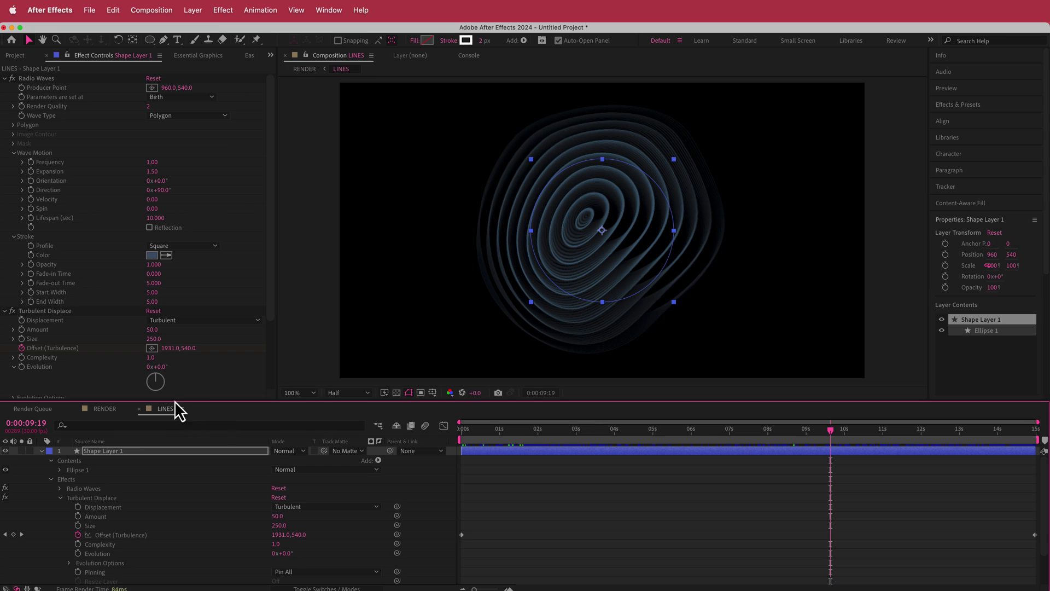
pyautogui.click(153, 171)
pyautogui.write('1')
pyautogui.press('Return')
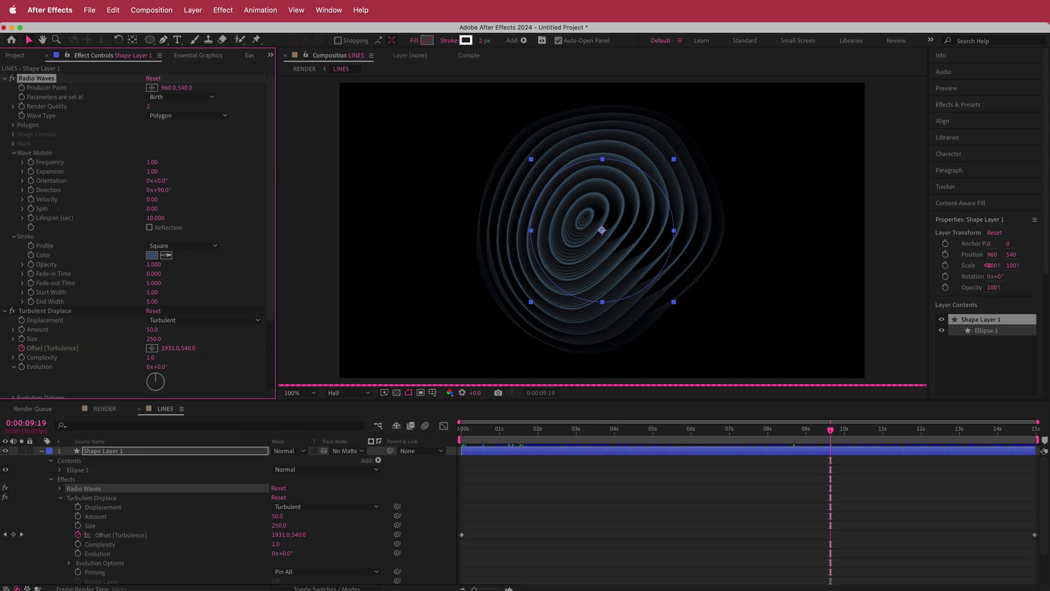
pyautogui.click(107, 411)
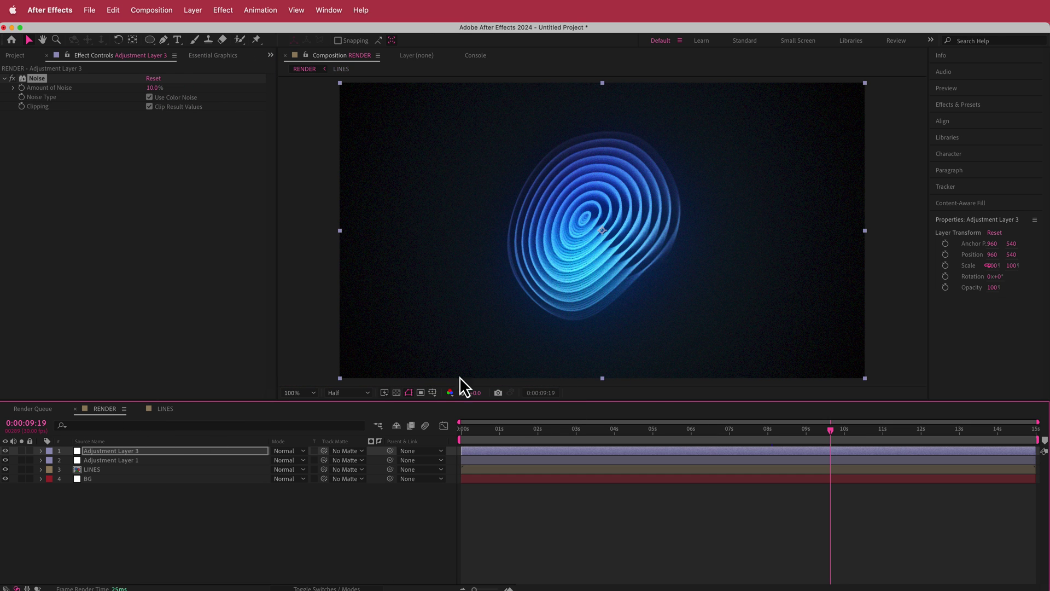
pyautogui.click(164, 409)
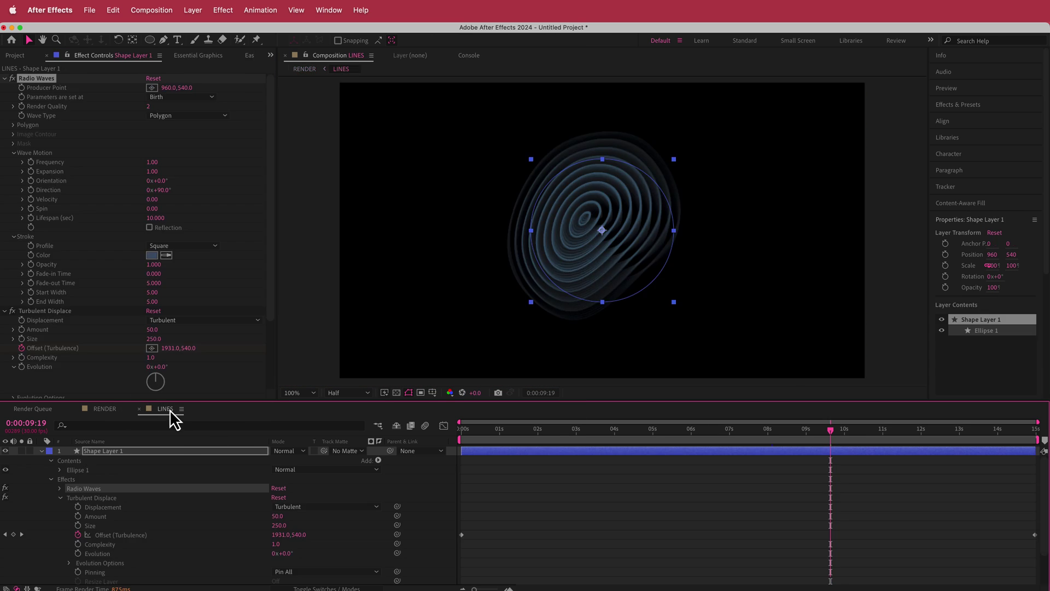
# Drive the Turbulent Displace Evolution with the expression time*100 and review it in RENDER
pyautogui.moveTo(276, 204); pyautogui.dragTo(272, 285)
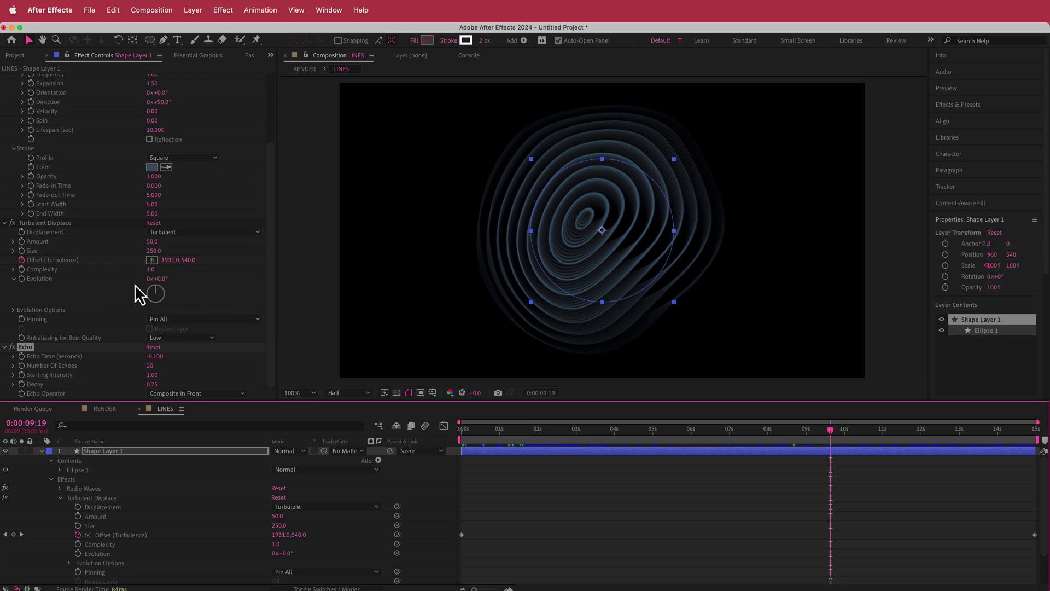
pyautogui.keyDown('alt'); pyautogui.click(22, 278); pyautogui.keyUp('alt')
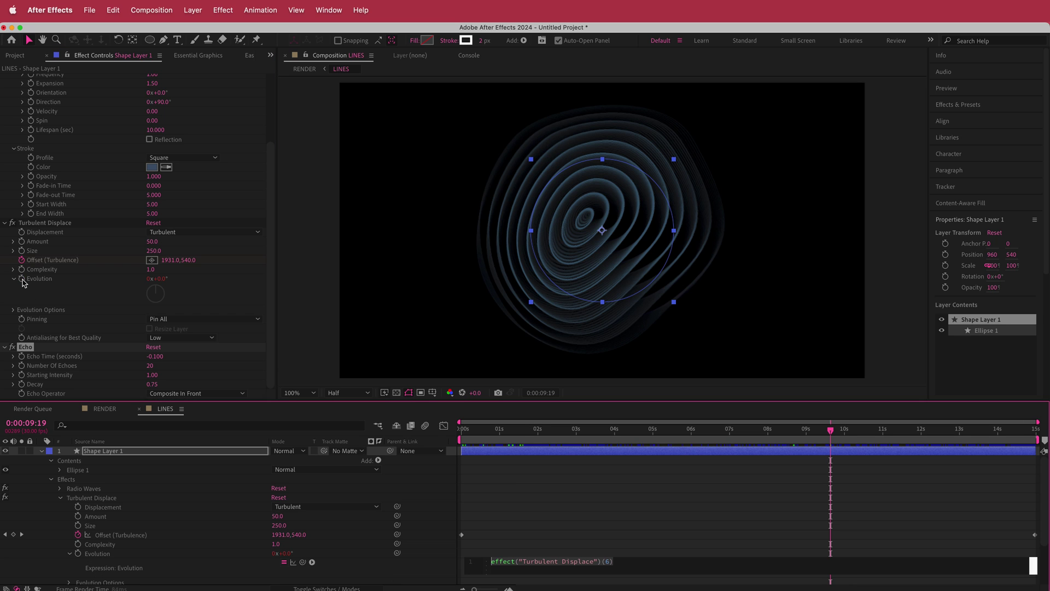
pyautogui.write('time*')
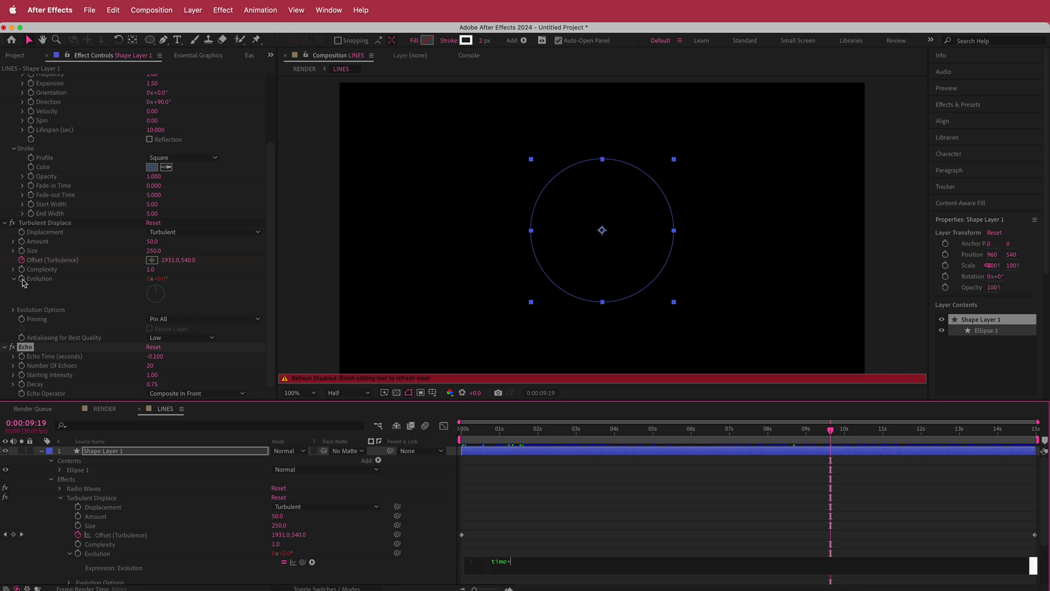
pyautogui.write('100')
pyautogui.moveTo(825, 431); pyautogui.dragTo(518, 440)
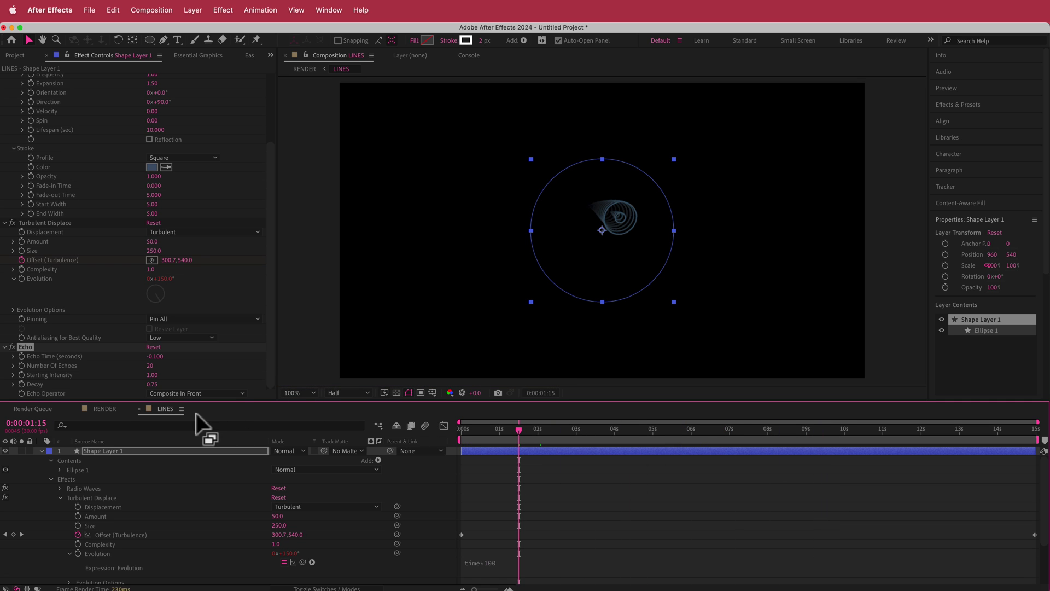
pyautogui.click(104, 409)
pyautogui.moveTo(521, 431); pyautogui.dragTo(650, 418)
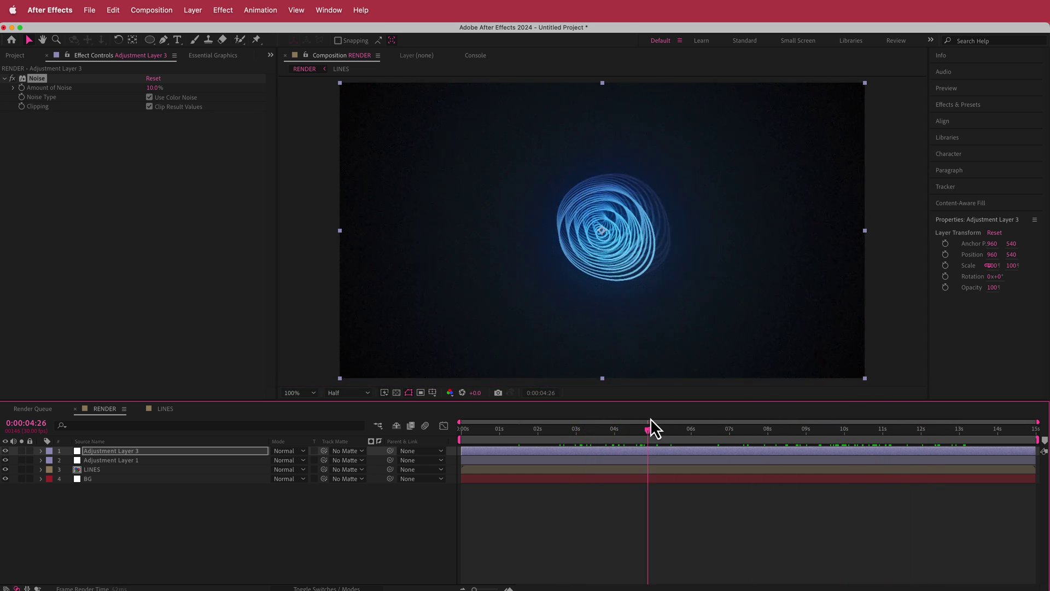
pyautogui.press('space')
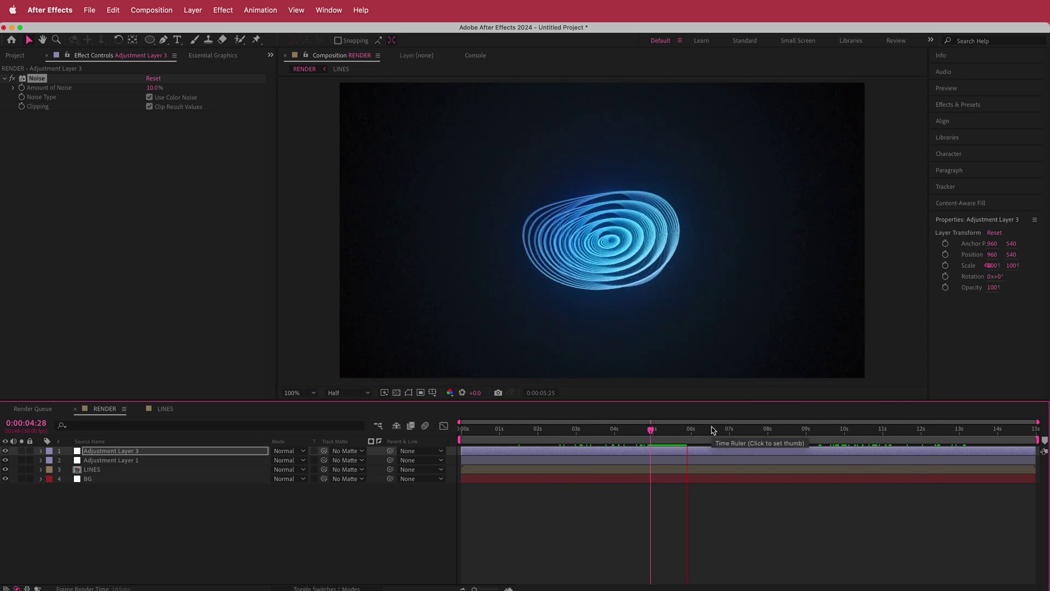
pyautogui.moveTo(713, 430); pyautogui.dragTo(678, 429)
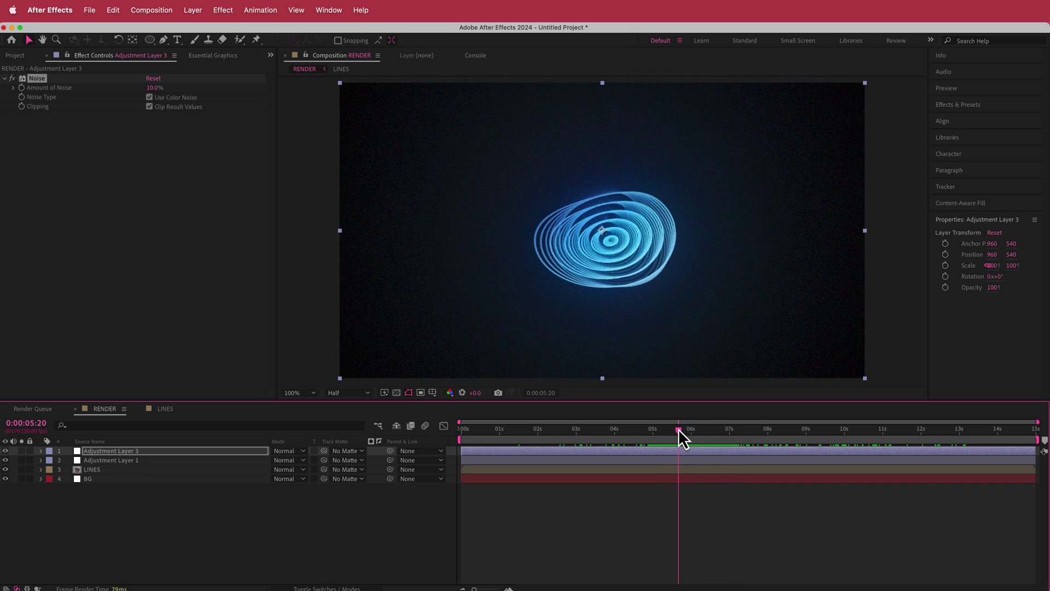